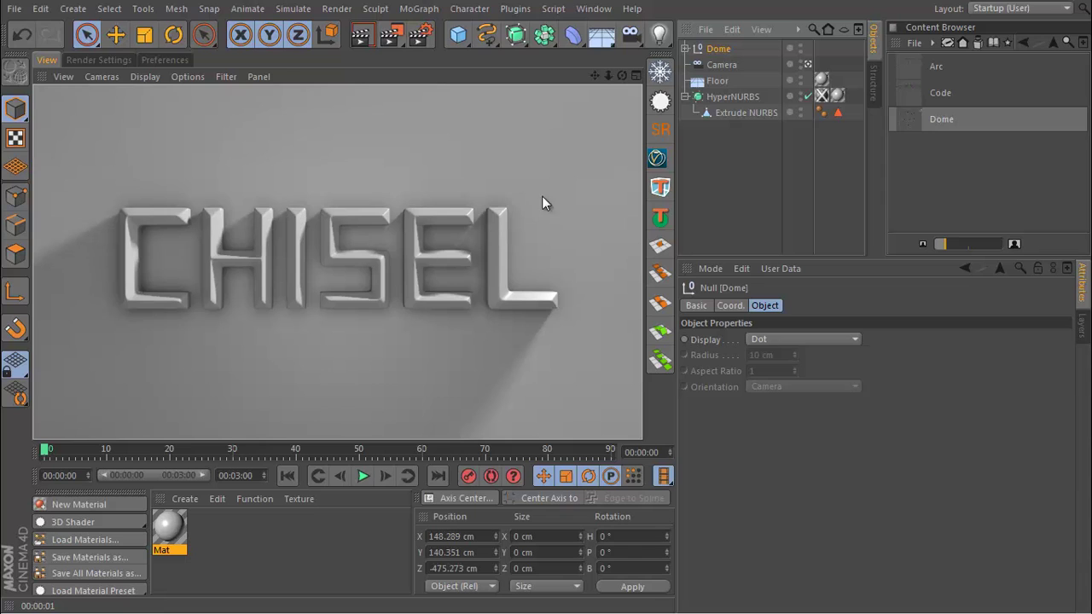
# Delete the Dome object and render a preview of the flat-lit CHISEL text
pyautogui.click(725, 158)
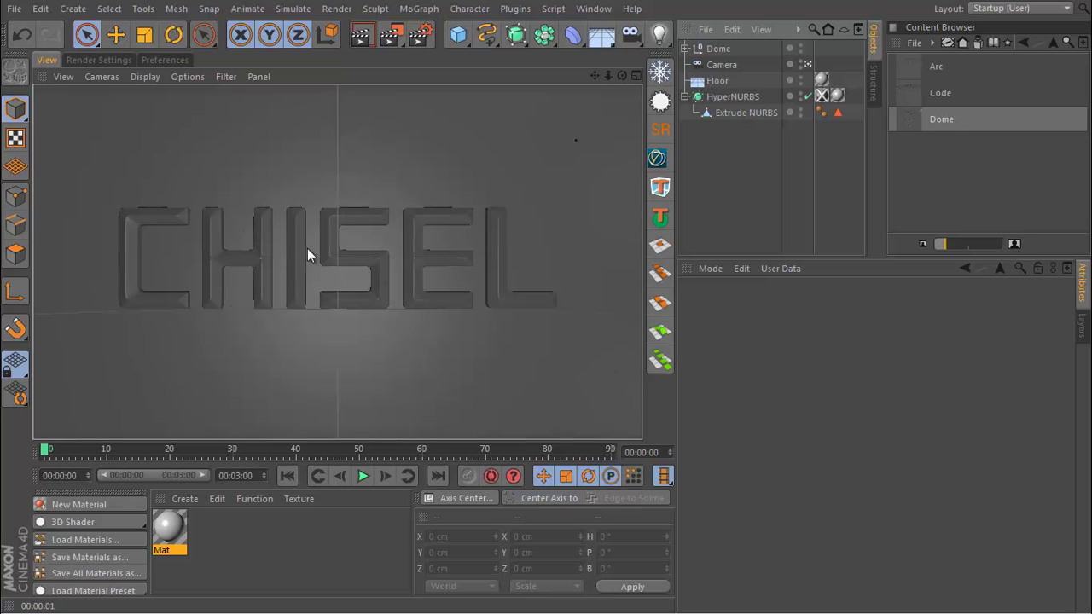
pyautogui.keyDown('alt'); pyautogui.moveTo(294, 223); pyautogui.dragTo(414, 267); pyautogui.keyUp('alt')
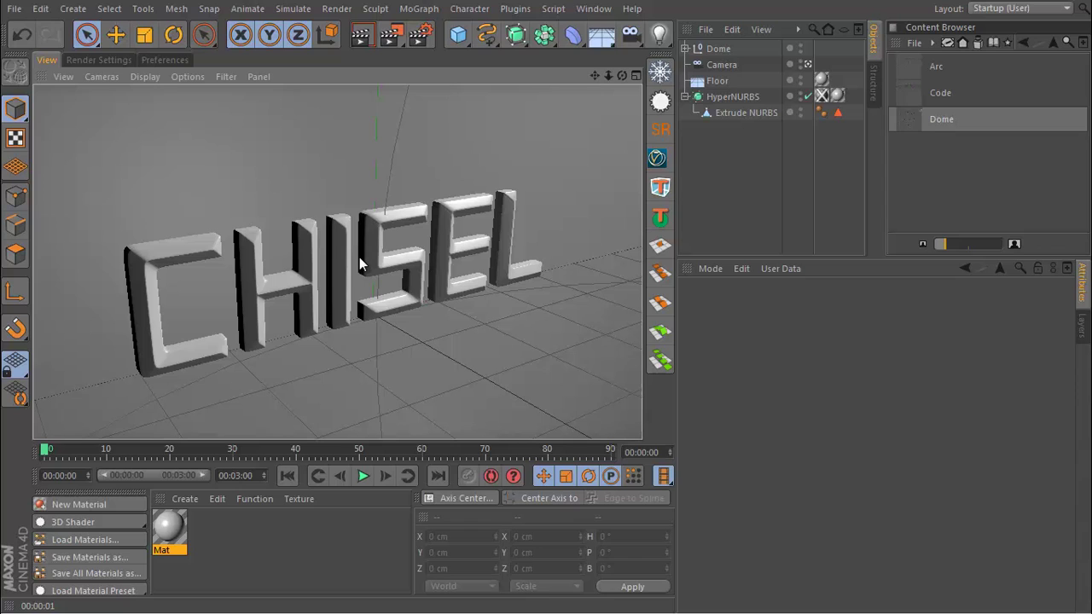
pyautogui.click(717, 49)
pyautogui.press('Delete')
pyautogui.click(360, 36)
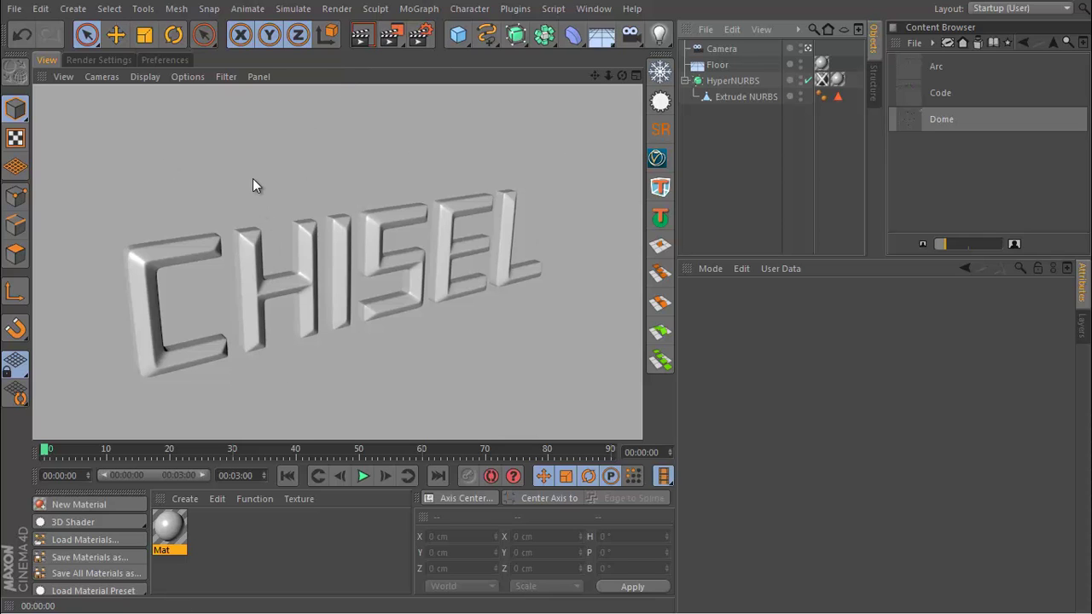
# Add a new Light to the scene
pyautogui.scroll(-1, 252, 185)
pyautogui.scroll(-3, 391, 238)
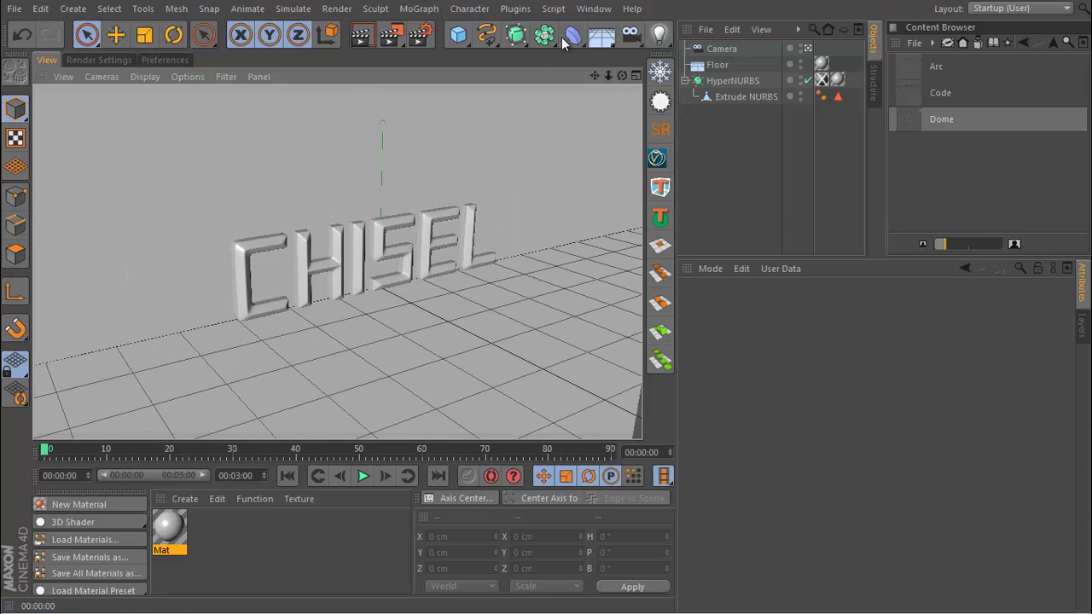
pyautogui.moveTo(658, 35); pyautogui.dragTo(714, 54)
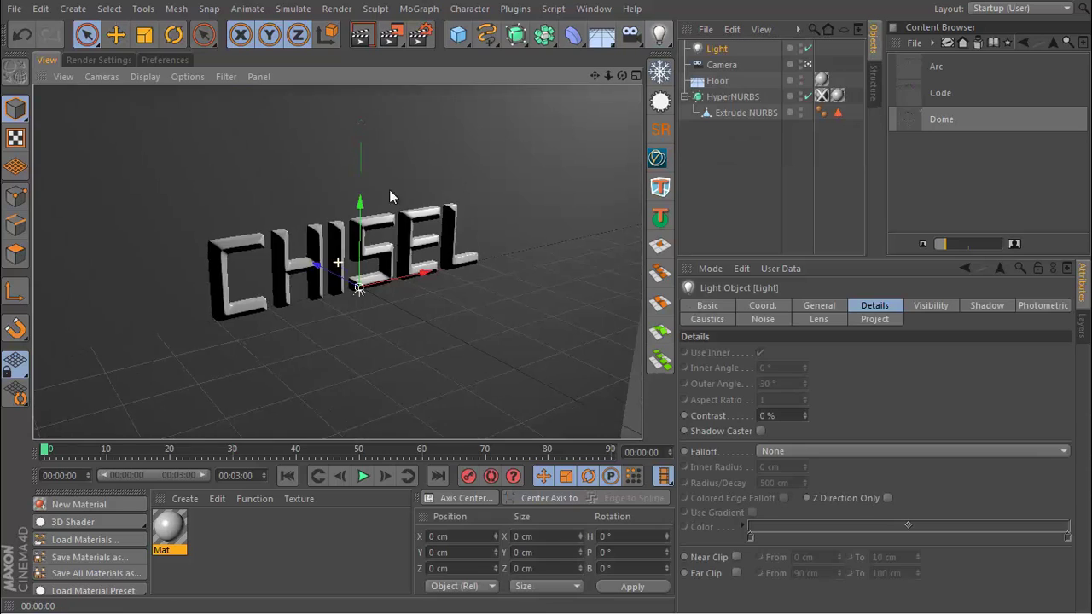
pyautogui.keyDown('alt'); pyautogui.moveTo(386, 199); pyautogui.dragTo(640, 49); pyautogui.keyUp('alt')
# Add an Array, nest the Light inside it, and move the ring out in front of the wall
pyautogui.click(543, 34)
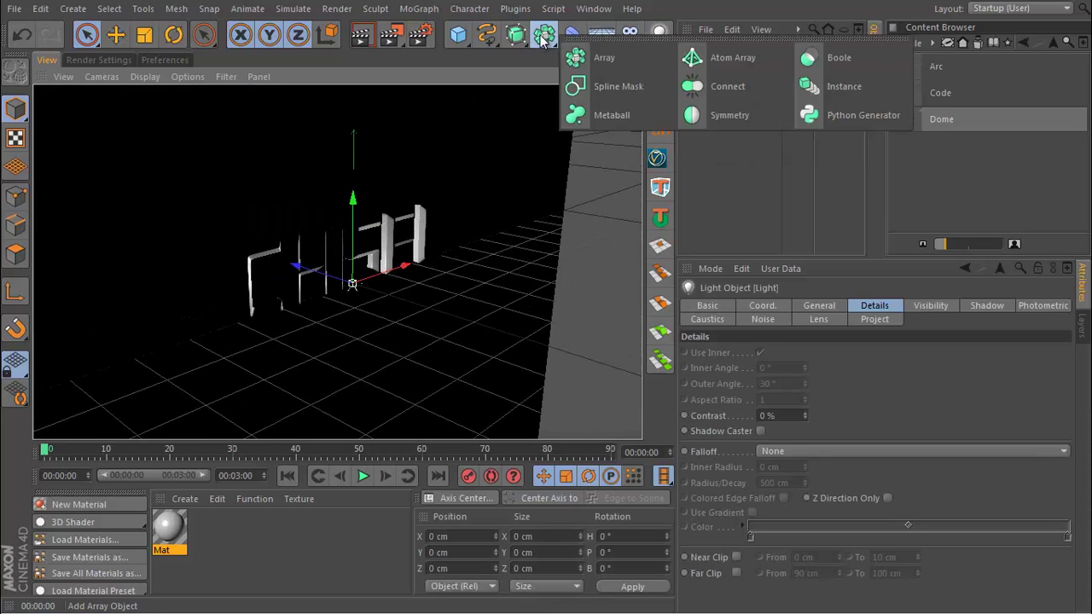
pyautogui.click(577, 59)
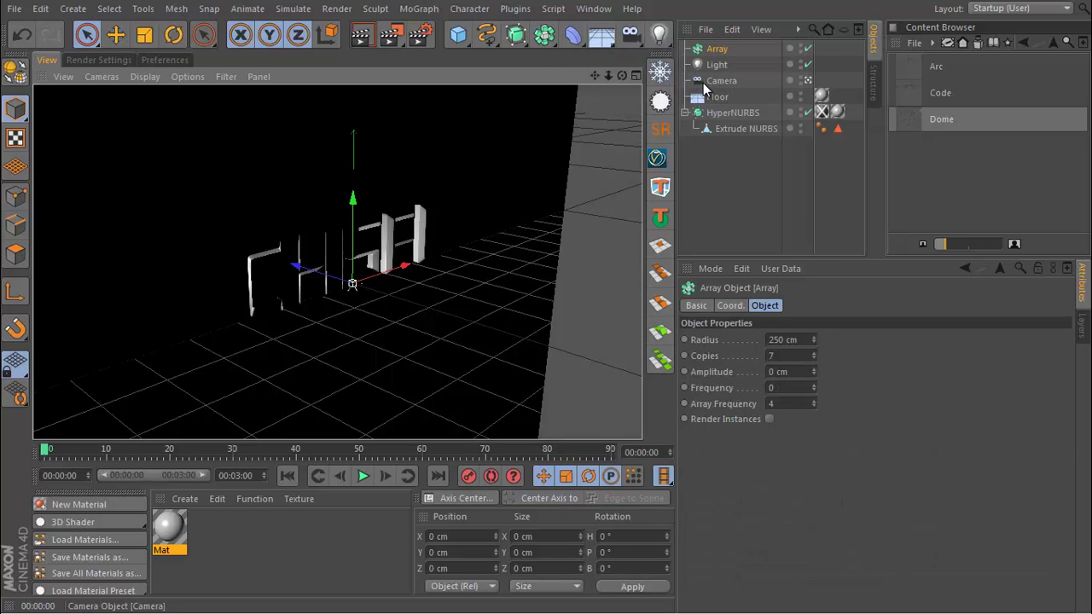
pyautogui.moveTo(718, 65); pyautogui.dragTo(716, 55)
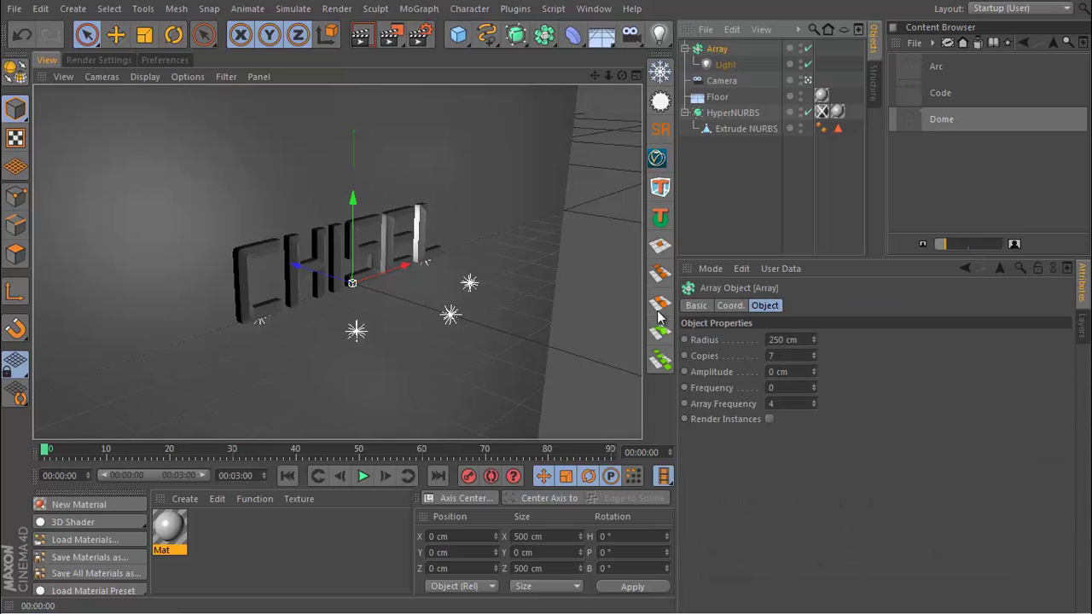
pyautogui.keyDown('alt'); pyautogui.moveTo(548, 309); pyautogui.dragTo(463, 254); pyautogui.keyUp('alt')
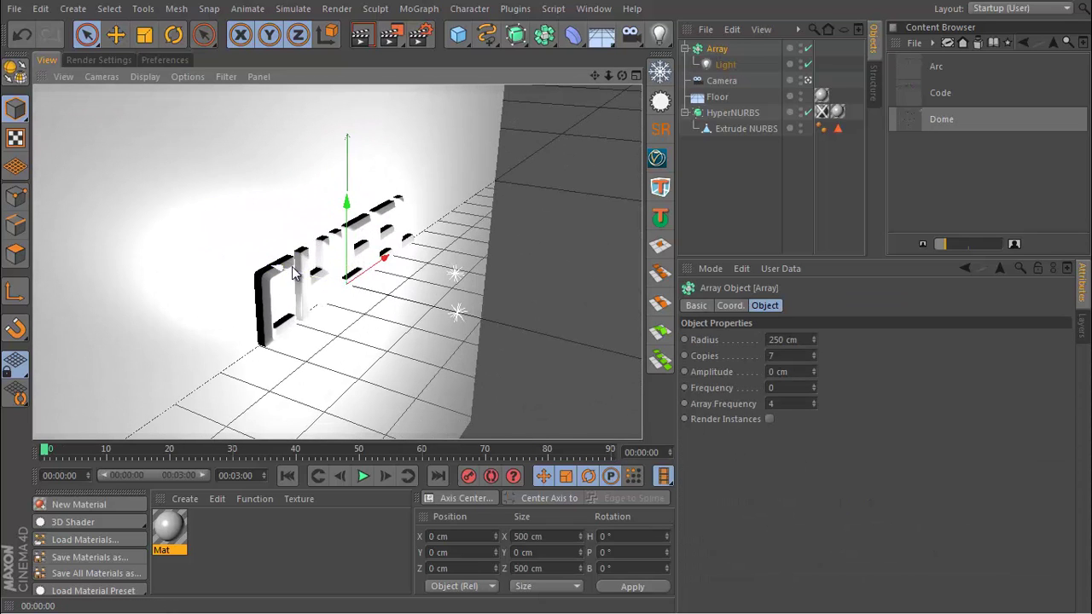
pyautogui.keyDown('alt'); pyautogui.moveTo(293, 273); pyautogui.dragTo(416, 301); pyautogui.keyUp('alt')
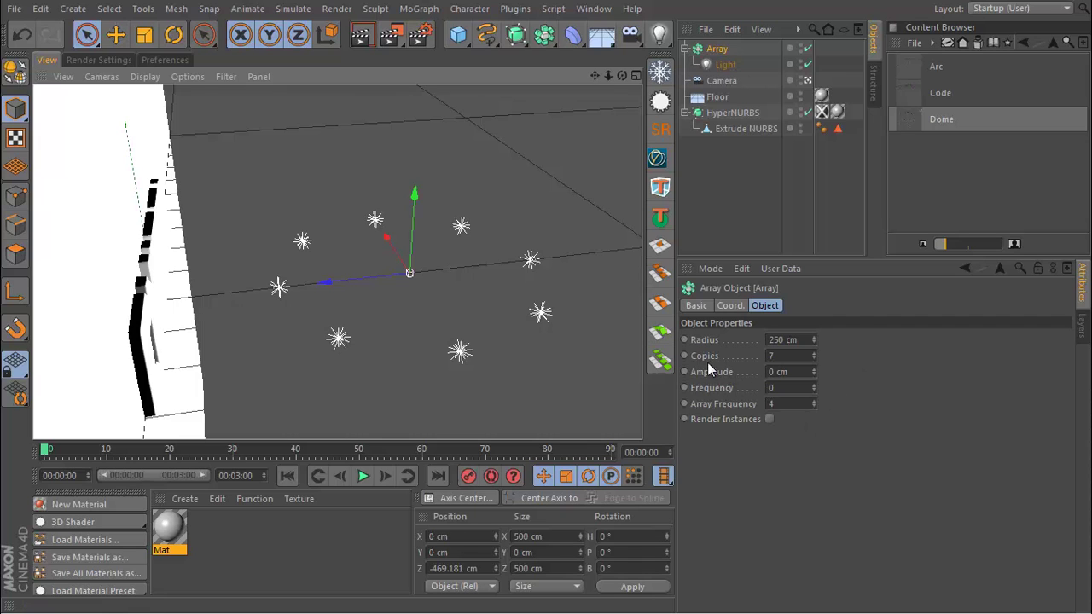
# Set the array to 9 copies and the cloned light's intensity to 10%
pyautogui.doubleClick(772, 356)
pyautogui.write('9')
pyautogui.press('Return')
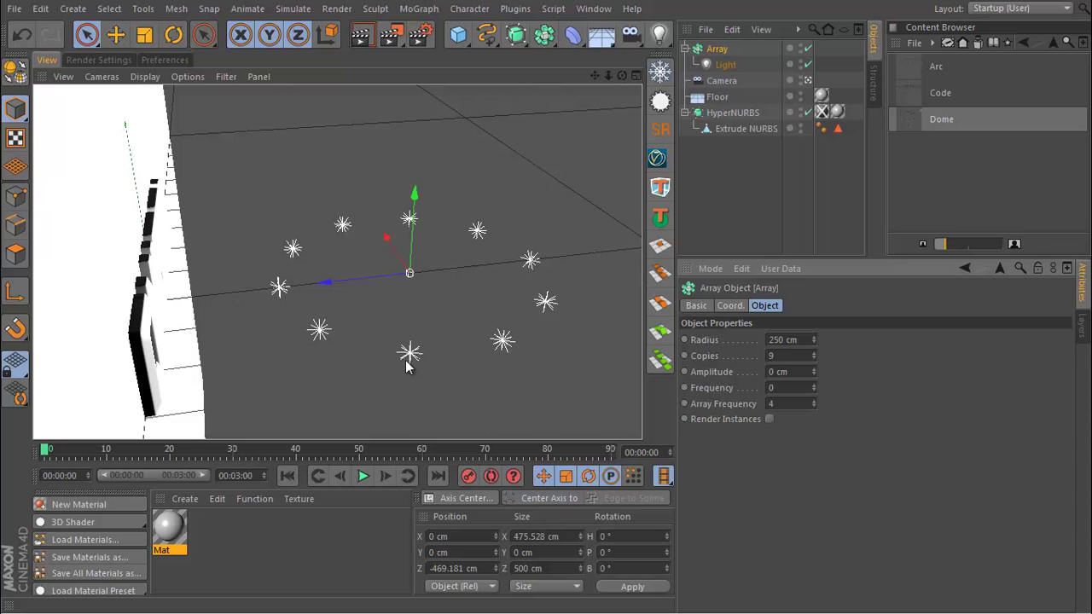
pyautogui.keyDown('alt'); pyautogui.moveTo(613, 242); pyautogui.dragTo(680, 267); pyautogui.keyUp('alt')
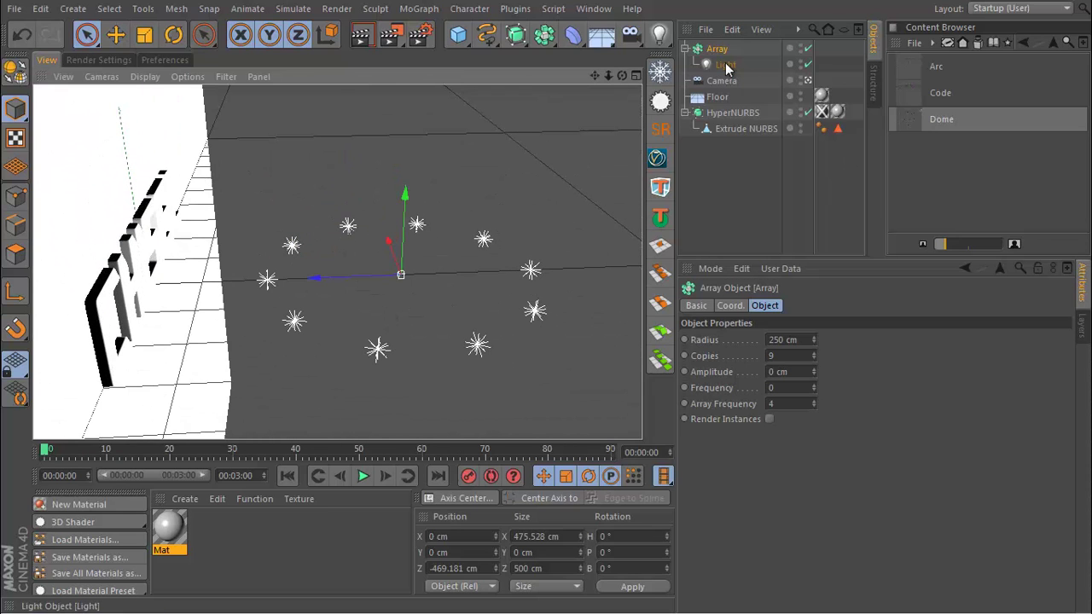
pyautogui.click(724, 65)
pyautogui.click(820, 306)
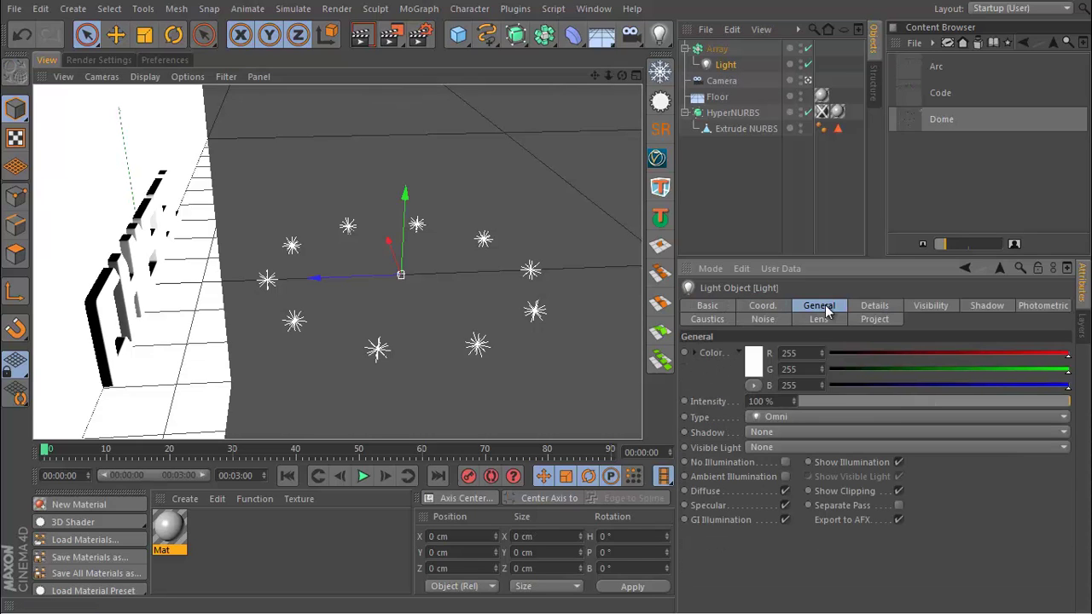
pyautogui.doubleClick(789, 405)
pyautogui.write('10')
pyautogui.press('Return')
pyautogui.keyDown('alt'); pyautogui.moveTo(549, 274); pyautogui.dragTo(477, 228); pyautogui.keyUp('alt')
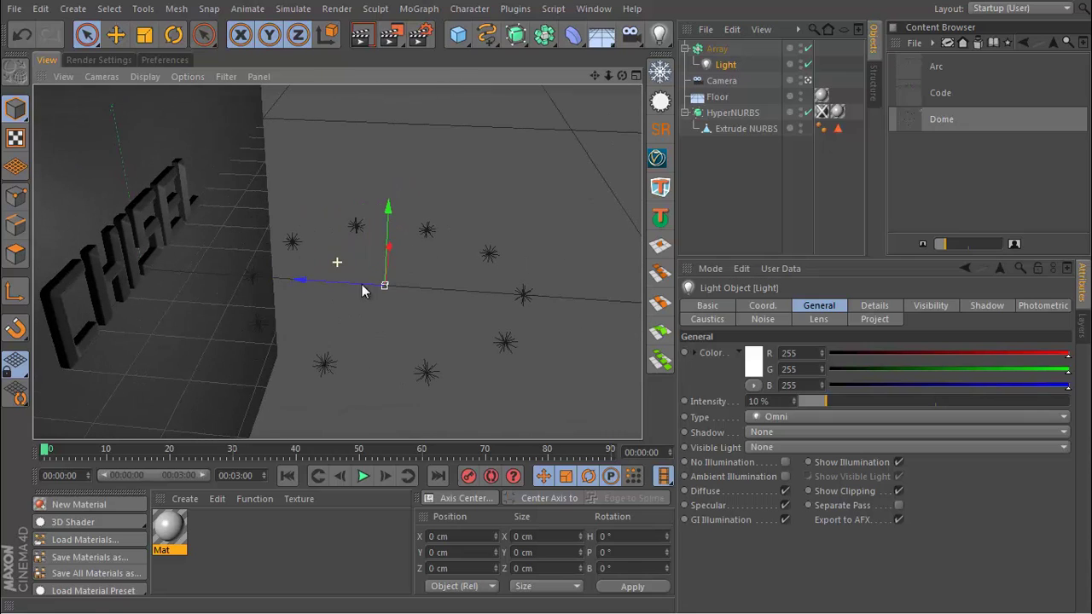
# Set the array radius to 600 cm and rotate the array 90° in pitch
pyautogui.click(714, 48)
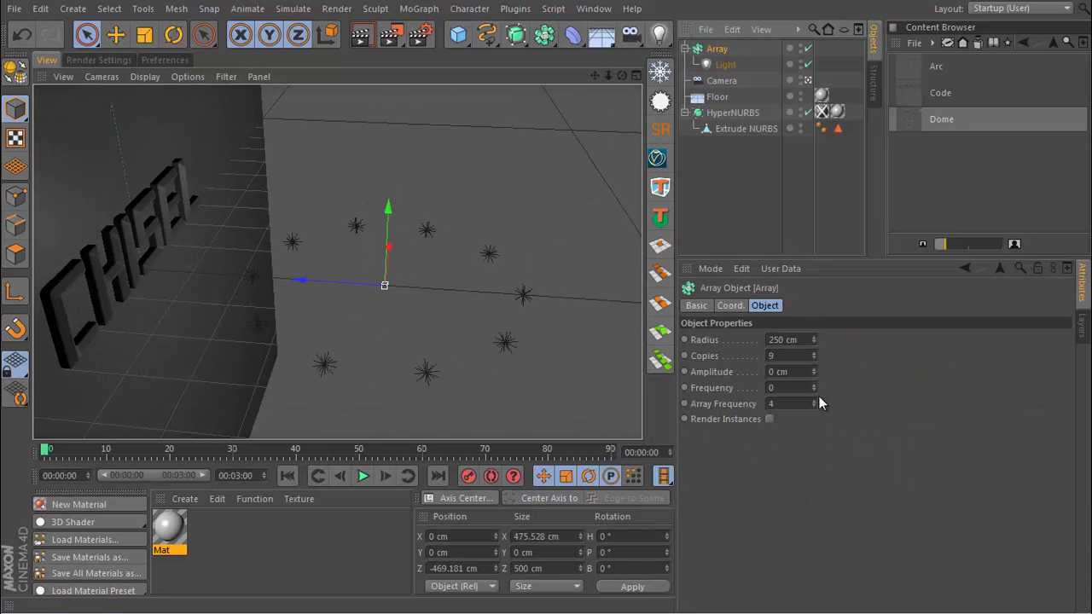
pyautogui.doubleClick(785, 339)
pyautogui.write('600')
pyautogui.press('Return')
pyautogui.keyDown('alt'); pyautogui.moveTo(373, 248); pyautogui.dragTo(178, 247); pyautogui.keyUp('alt')
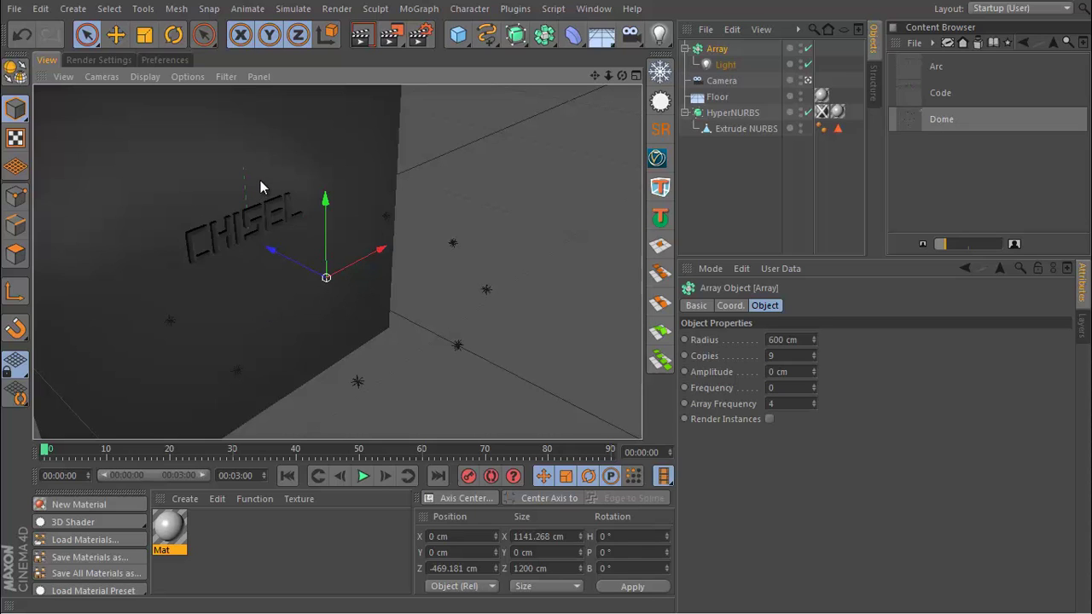
pyautogui.click(605, 552)
pyautogui.write('90')
pyautogui.press('Return')
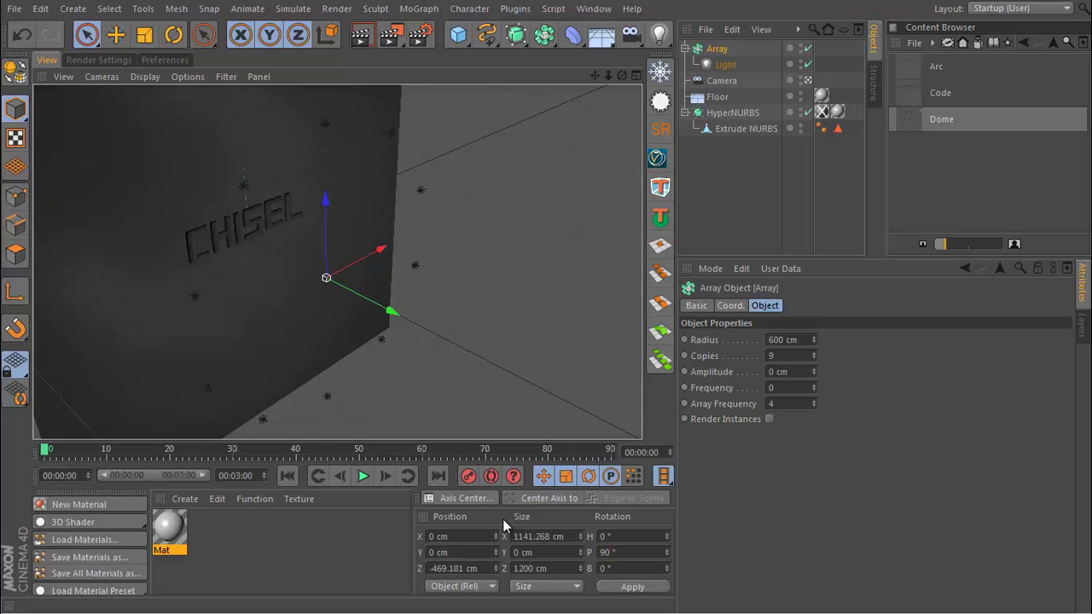
pyautogui.keyDown('alt'); pyautogui.moveTo(341, 273); pyautogui.dragTo(145, 260); pyautogui.keyUp('alt')
pyautogui.click(685, 49)
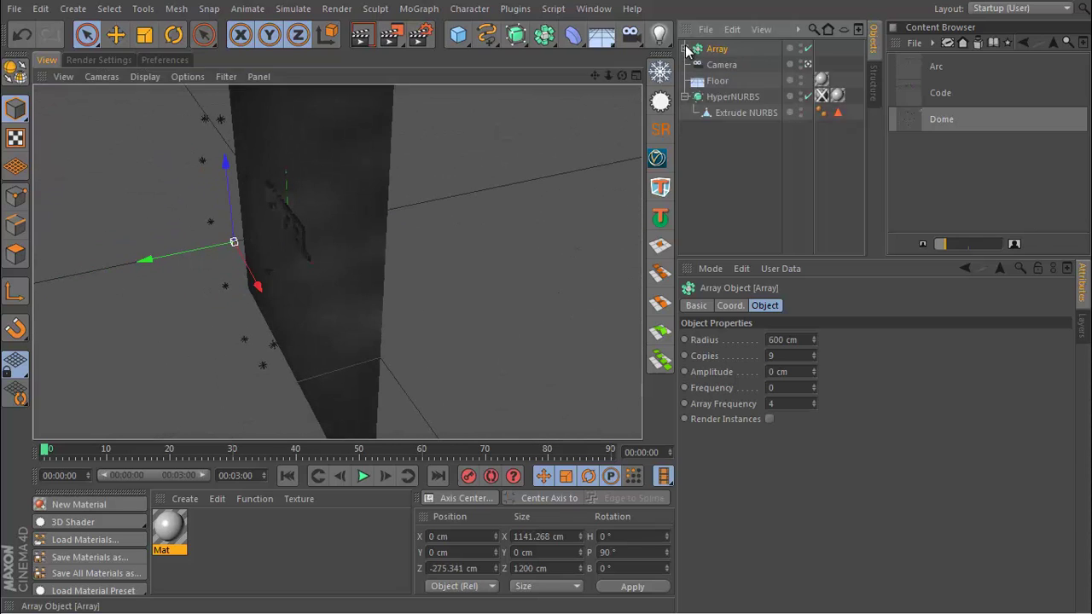
# Duplicate the Array as Array.1, move it further back, and shrink its radius to 522 cm
pyautogui.click(716, 49)
pyautogui.keyDown('ctrl'); pyautogui.moveTo(719, 48); pyautogui.dragTo(718, 55); pyautogui.keyUp('ctrl')
pyautogui.keyDown('alt'); pyautogui.moveTo(397, 270); pyautogui.dragTo(373, 312); pyautogui.keyUp('alt')
pyautogui.moveTo(333, 246); pyautogui.dragTo(282, 249)
pyautogui.keyDown('alt'); pyautogui.moveTo(488, 256); pyautogui.dragTo(308, 202); pyautogui.keyUp('alt')
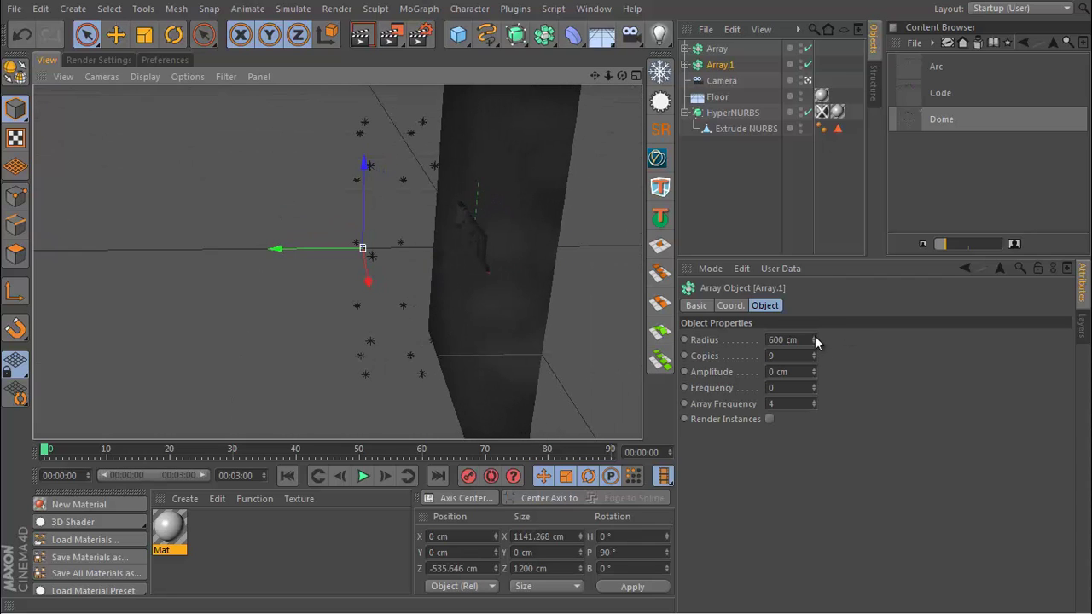
pyautogui.moveTo(815, 336); pyautogui.dragTo(815, 338)
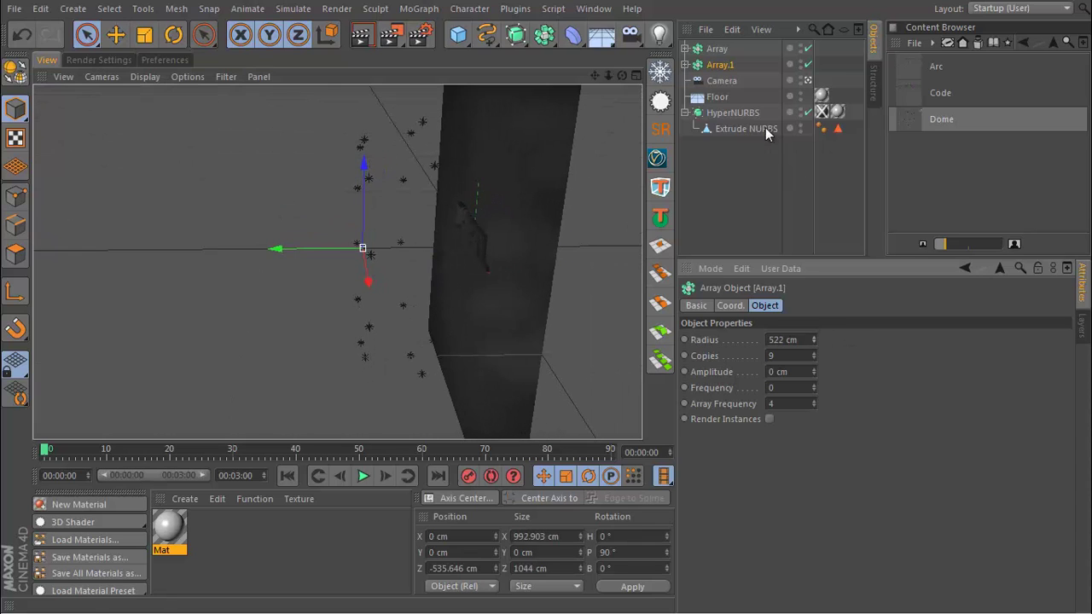
# Copy-paste Array.1 as Array.2, move it further back, and shrink its radius to 467 cm
pyautogui.click(721, 68)
pyautogui.hotkey('ctrl', 'c')
pyautogui.hotkey('ctrl', 'v')
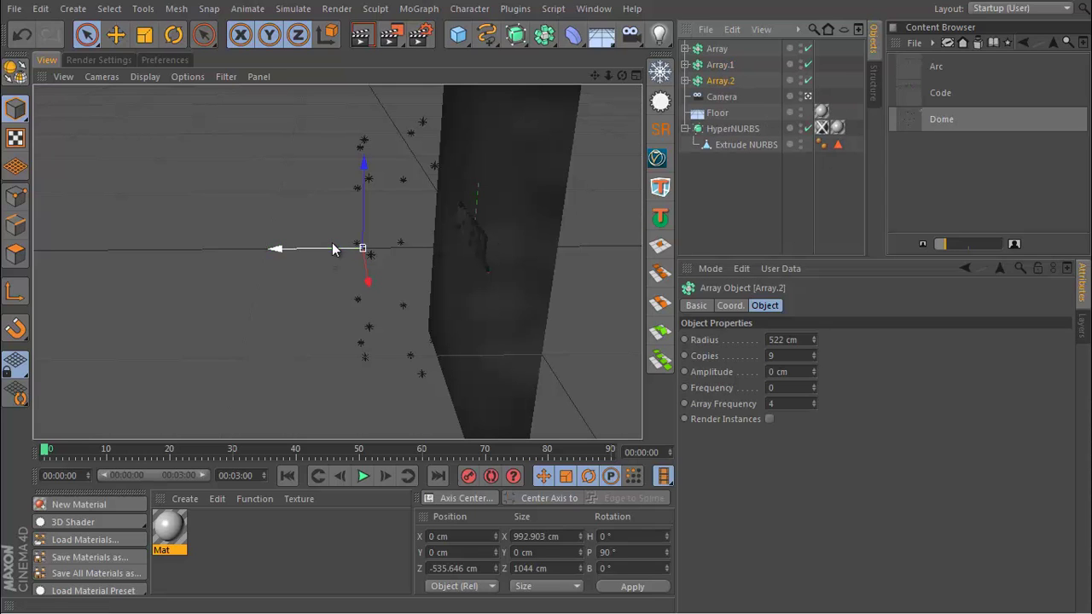
pyautogui.moveTo(330, 247); pyautogui.dragTo(297, 249)
pyautogui.keyDown('alt'); pyautogui.moveTo(374, 225); pyautogui.dragTo(312, 224); pyautogui.keyUp('alt')
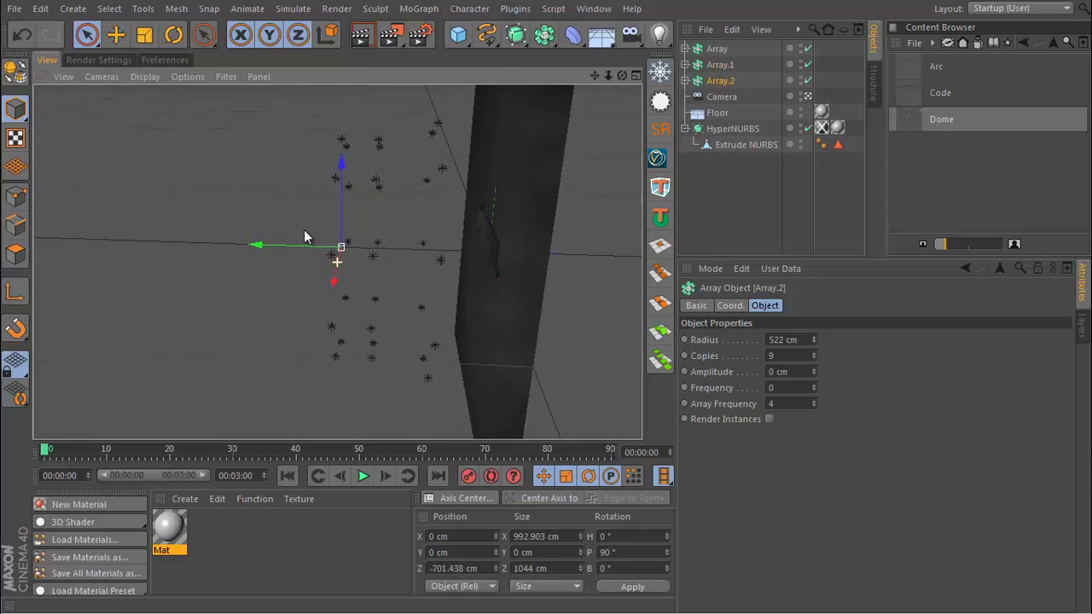
pyautogui.moveTo(813, 339); pyautogui.dragTo(813, 331)
pyautogui.click(708, 207)
pyautogui.keyDown('alt'); pyautogui.moveTo(486, 232); pyautogui.dragTo(412, 227); pyautogui.keyUp('alt')
# Zero the camera's heading and pitch rotation and its X and Y position
pyautogui.click(719, 97)
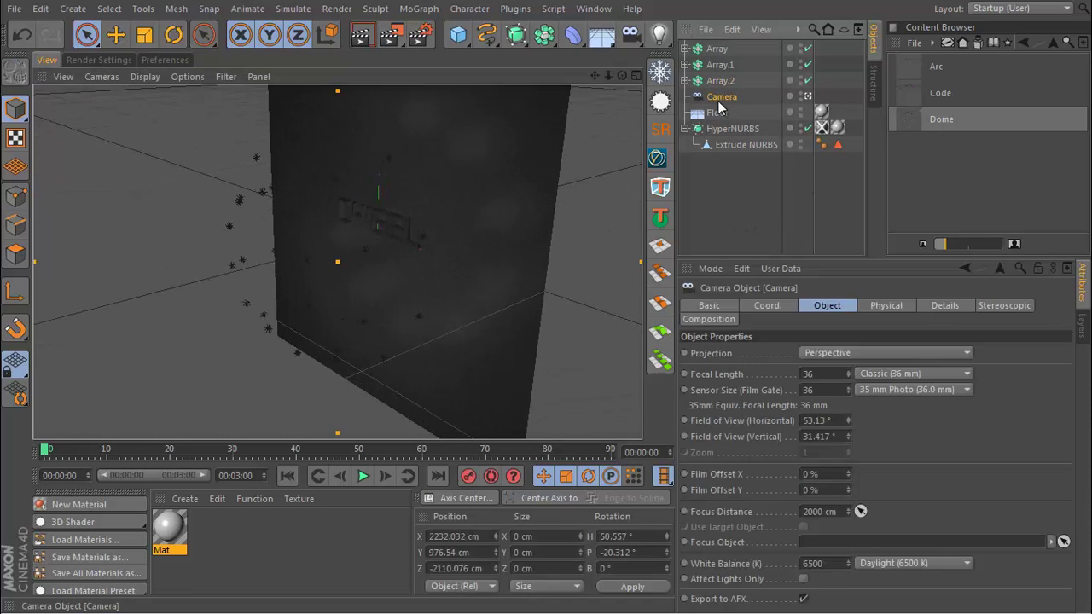
pyautogui.doubleClick(633, 535)
pyautogui.press('BackSpace')
pyautogui.write('0')
pyautogui.press('Return')
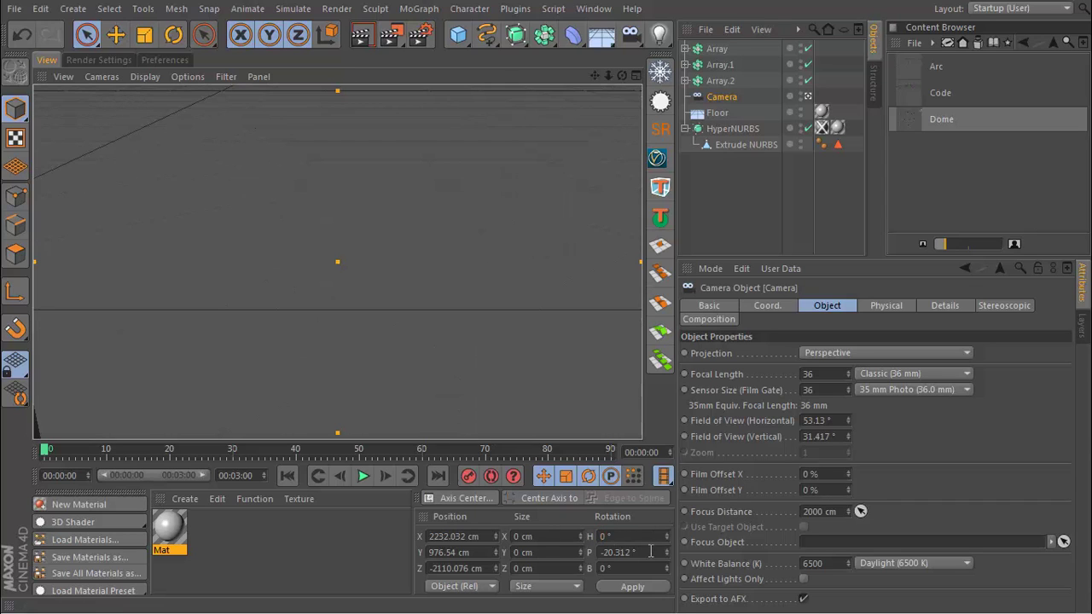
pyautogui.doubleClick(632, 551)
pyautogui.write('0')
pyautogui.press('Return')
pyautogui.doubleClick(476, 536)
pyautogui.write('0')
pyautogui.press('Return')
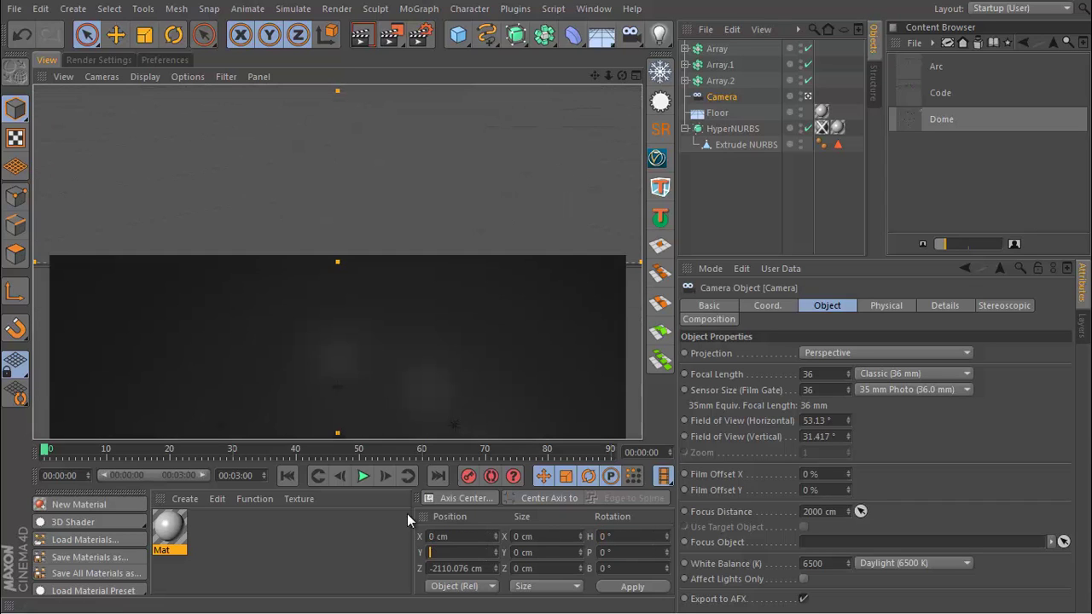
pyautogui.doubleClick(482, 552)
pyautogui.write('0')
pyautogui.press('Return')
# Raise the camera to Y 65 cm and render the head-on view of the text
pyautogui.scroll(5, 487, 344)
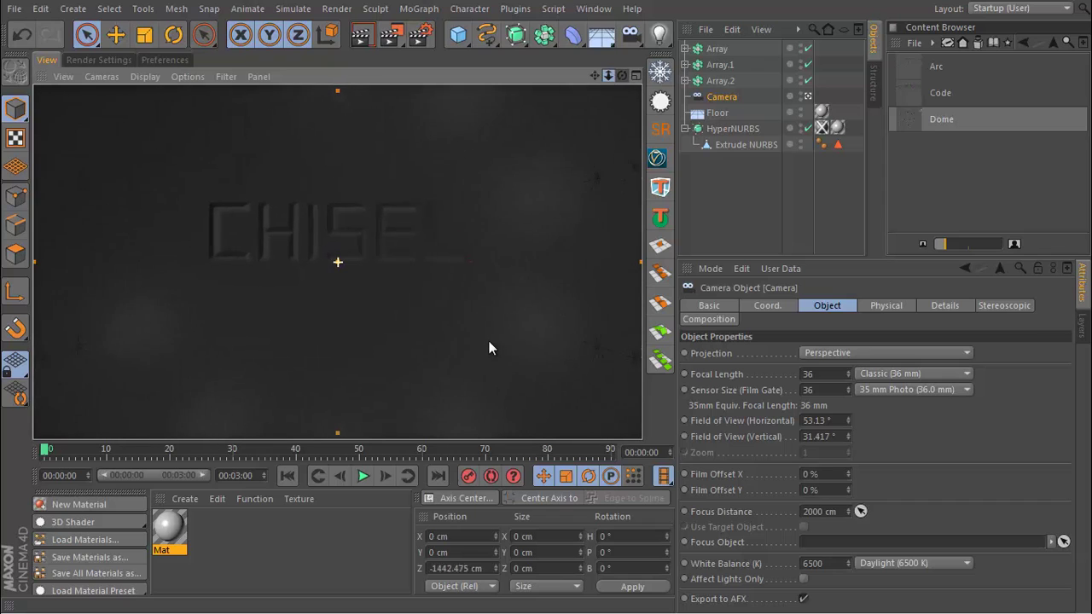
pyautogui.doubleClick(461, 552)
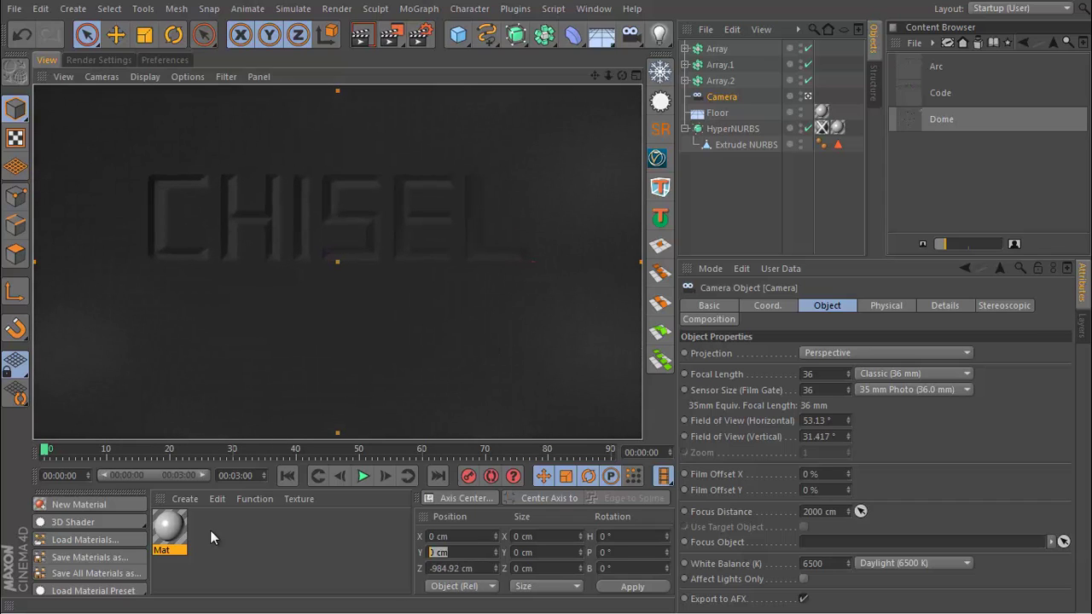
pyautogui.write('65')
pyautogui.press('Return')
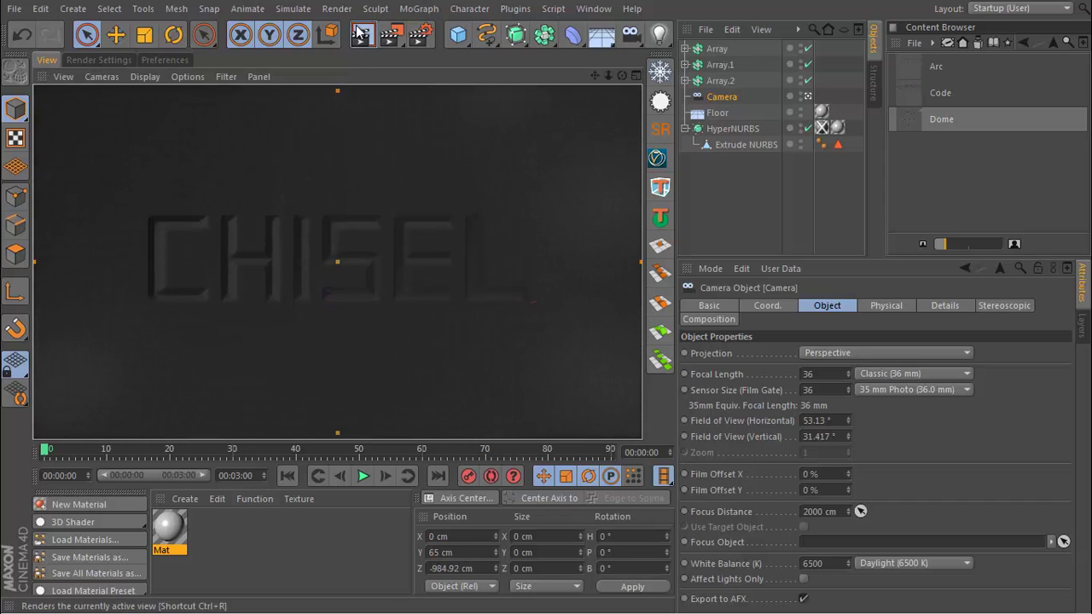
pyautogui.click(360, 34)
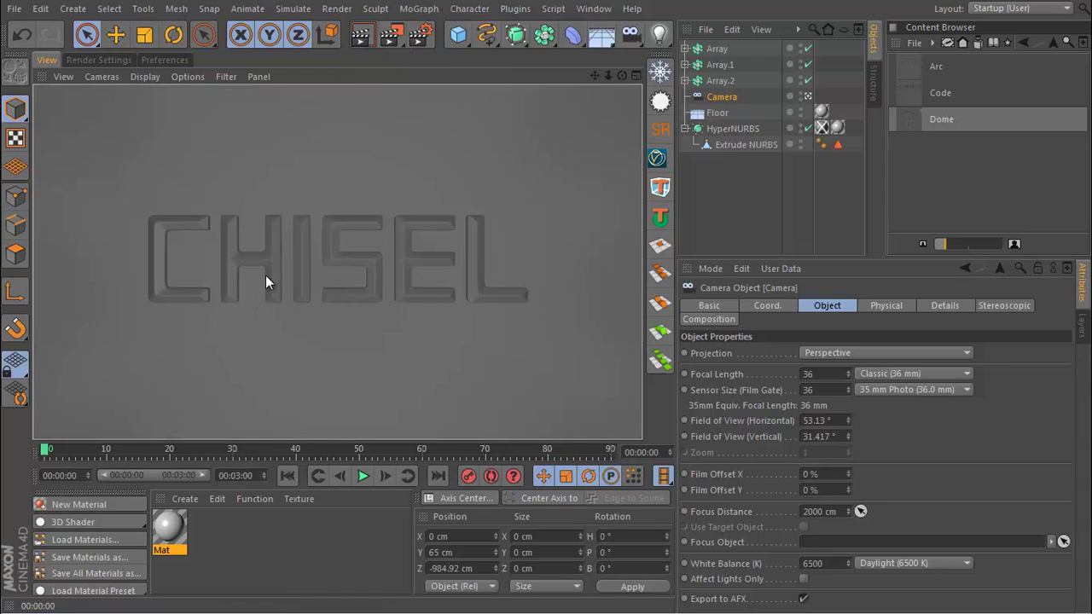
pyautogui.click(685, 80)
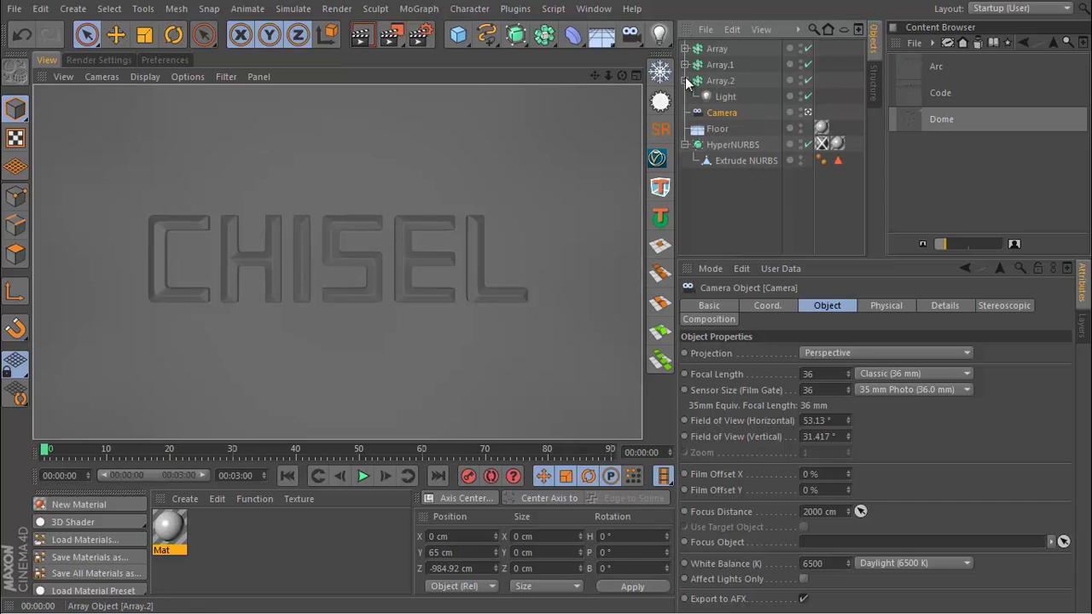
# Select the lights in all three arrays and give them Shadow Maps (Soft) shadows
pyautogui.click(685, 65)
pyautogui.click(685, 49)
pyautogui.click(725, 65)
pyautogui.keyDown('ctrl'); pyautogui.click(725, 96); pyautogui.keyUp('ctrl')
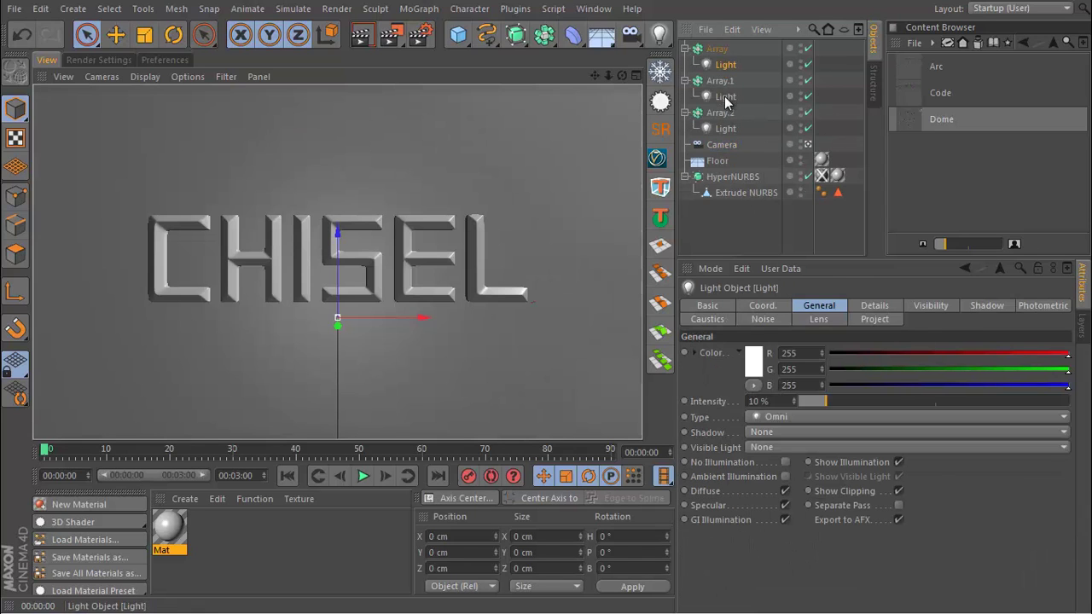
pyautogui.keyDown('ctrl'); pyautogui.click(725, 128); pyautogui.keyUp('ctrl')
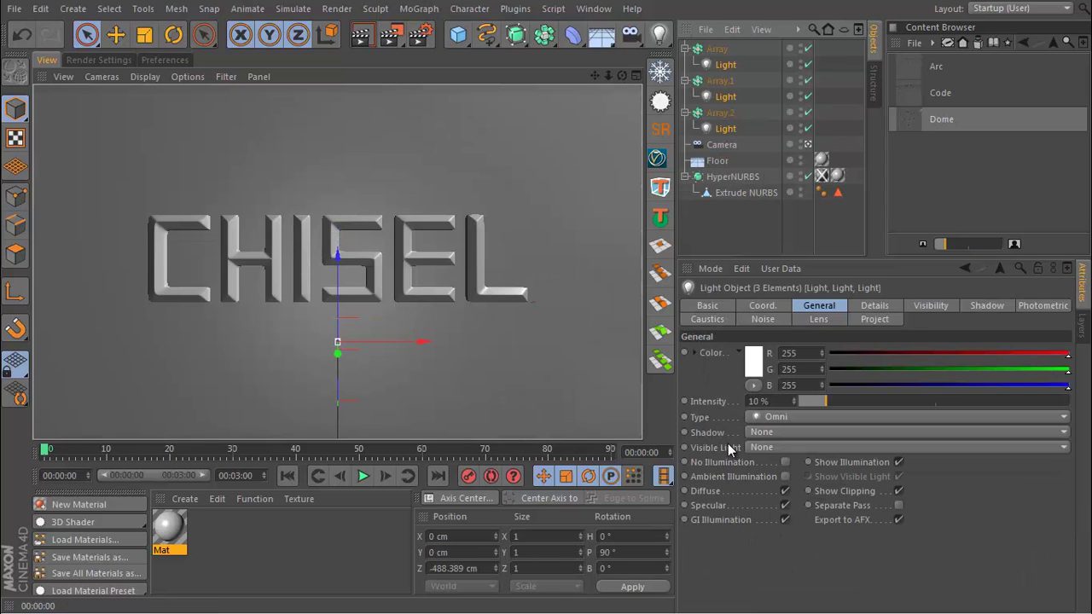
pyautogui.click(768, 430)
pyautogui.click(807, 461)
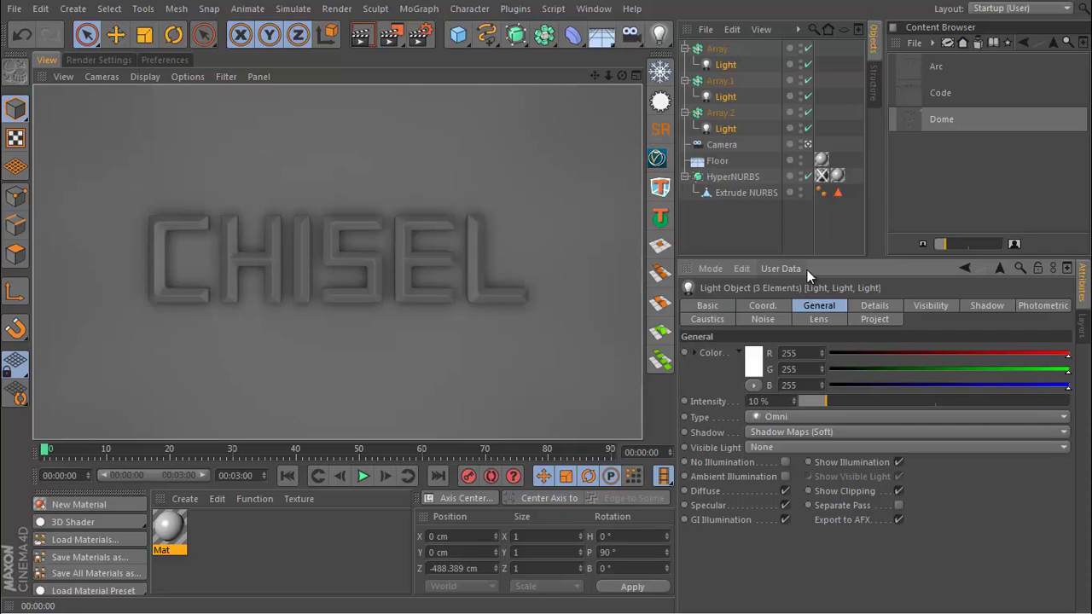
# Set the three lights' contrast to 50% and render to check the shadows
pyautogui.click(875, 306)
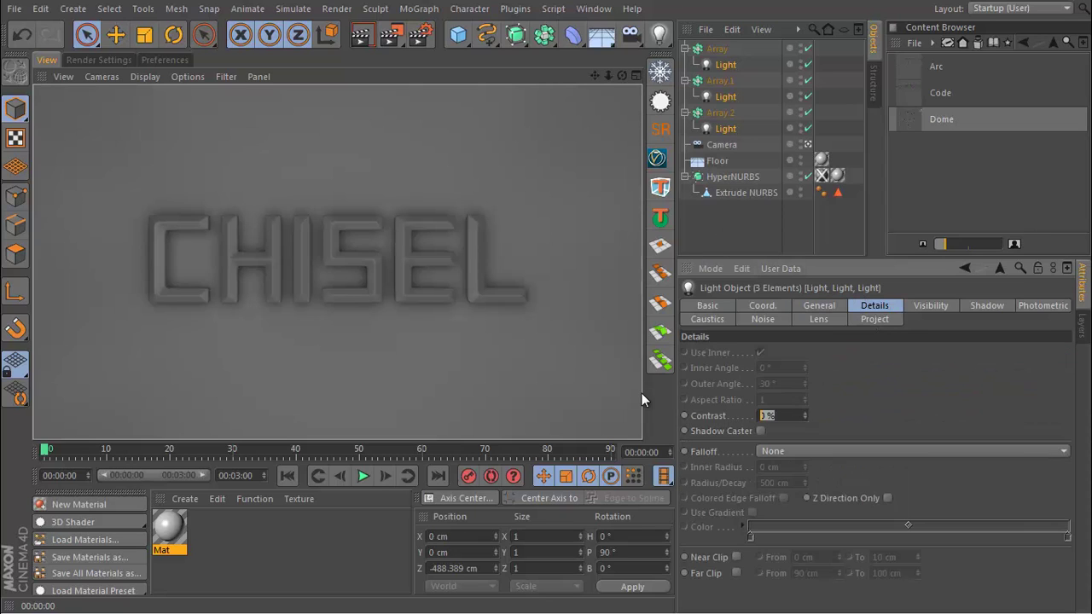
pyautogui.press('Return')
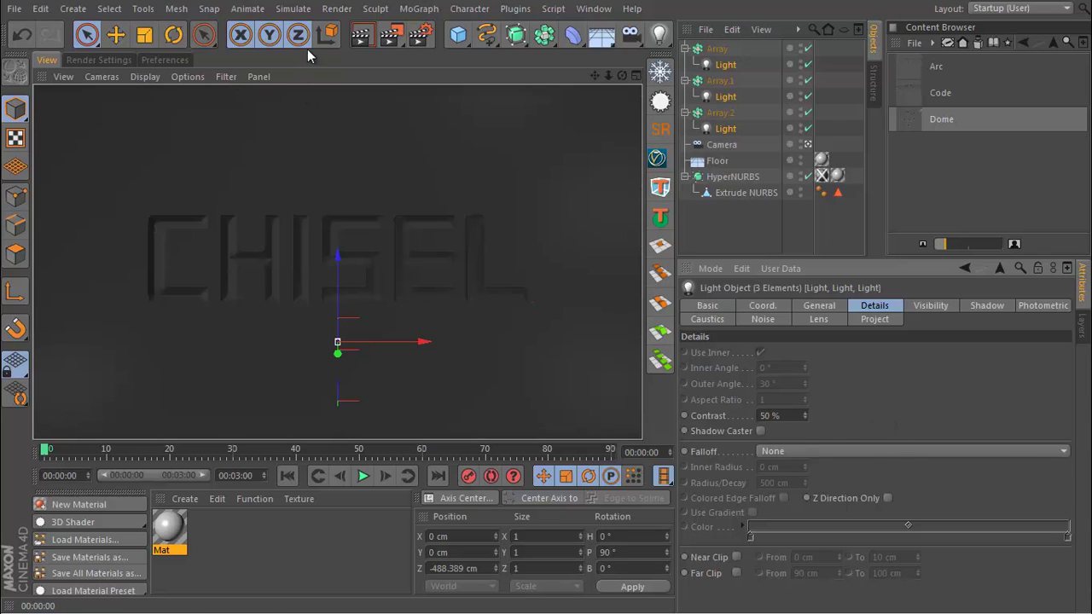
pyautogui.click(359, 34)
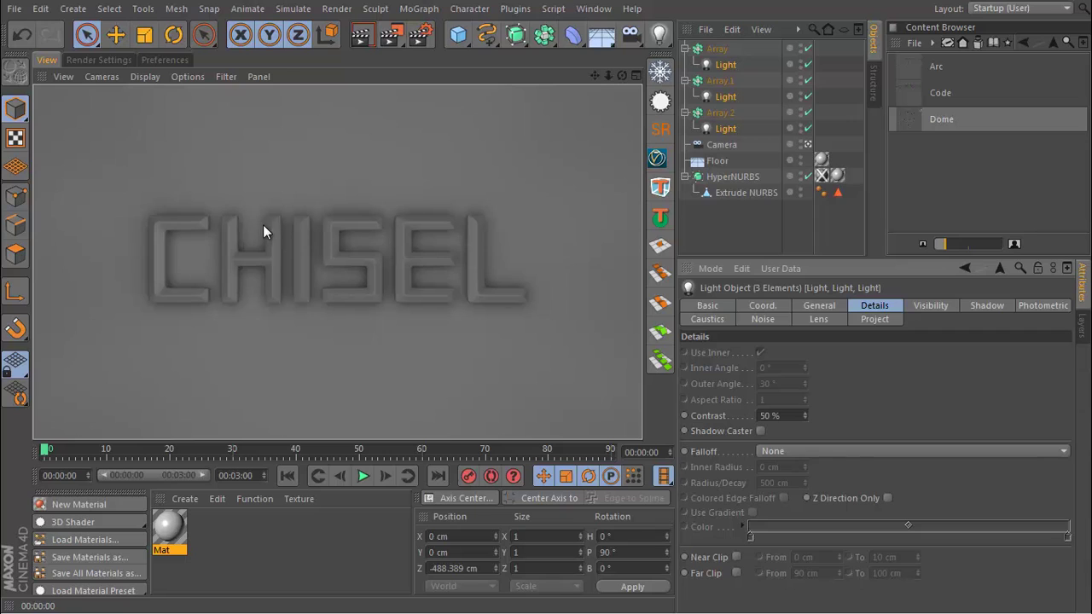
pyautogui.click(736, 218)
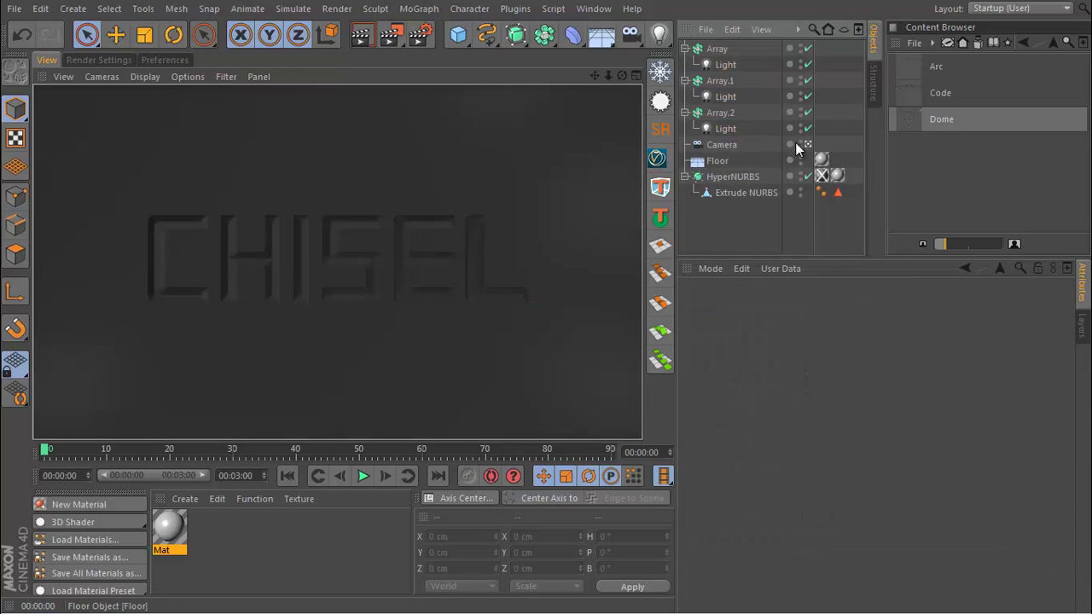
# Add another new Light to the scene
pyautogui.click(807, 144)
pyautogui.keyDown('alt'); pyautogui.moveTo(617, 158); pyautogui.dragTo(358, 222); pyautogui.keyUp('alt')
pyautogui.moveTo(657, 37); pyautogui.dragTo(721, 53)
pyautogui.keyDown('alt'); pyautogui.moveTo(512, 256); pyautogui.dragTo(387, 295); pyautogui.keyUp('alt')
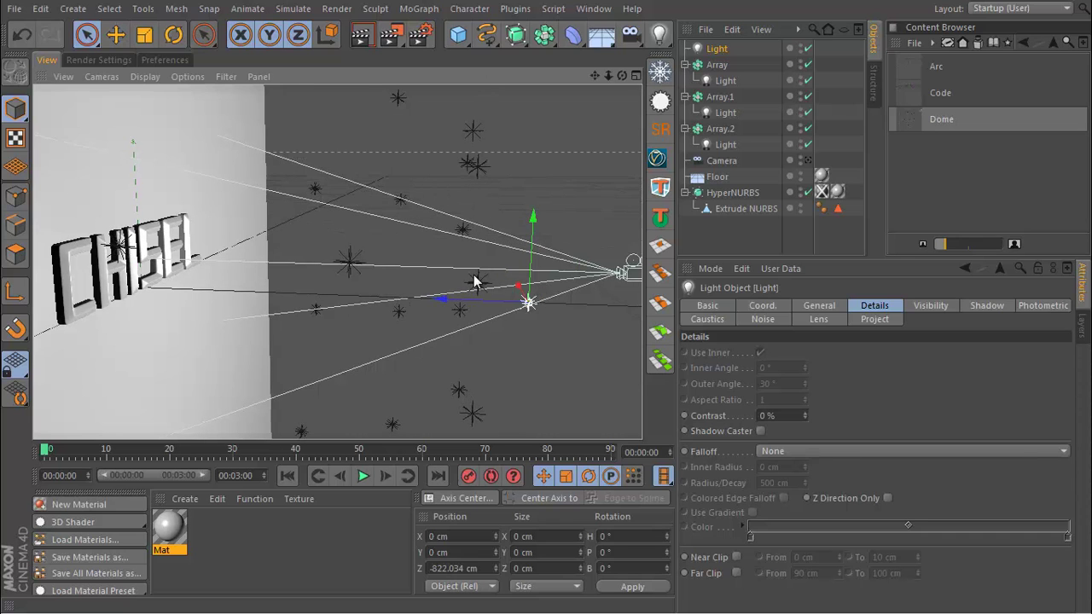
pyautogui.keyDown('alt'); pyautogui.moveTo(465, 290); pyautogui.dragTo(405, 273); pyautogui.keyUp('alt')
# Turn the new light into a spot and widen its cone across the wall
pyautogui.click(817, 306)
pyautogui.click(785, 415)
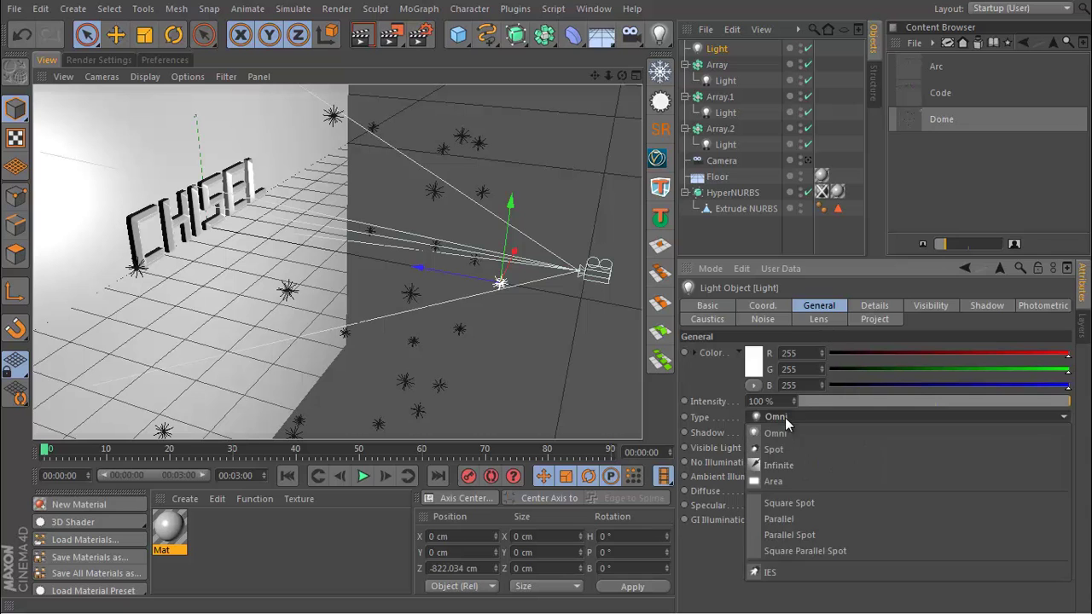
pyautogui.click(793, 445)
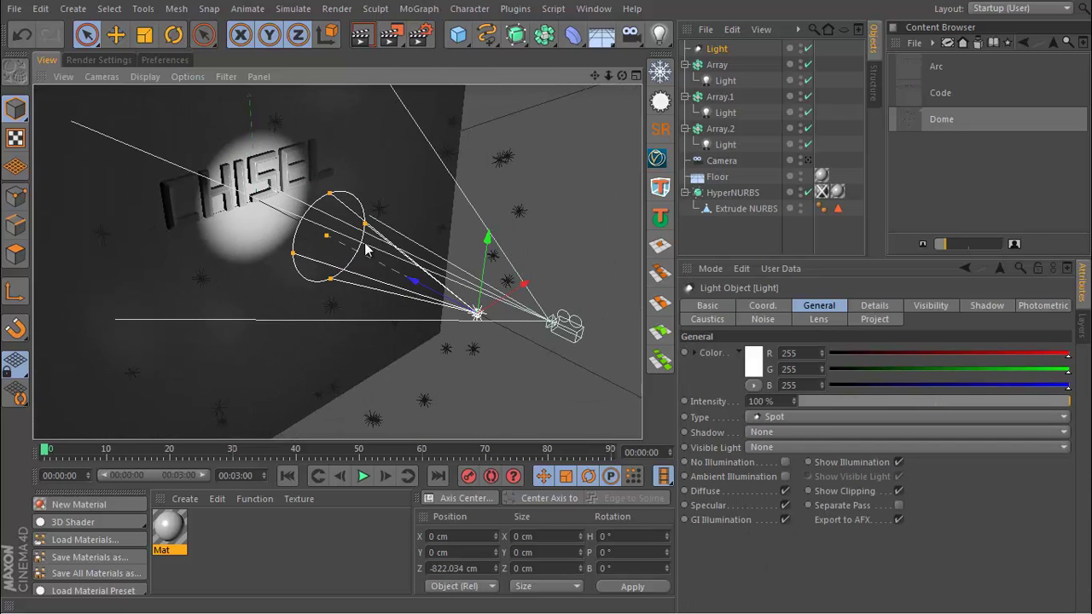
pyautogui.moveTo(367, 225); pyautogui.dragTo(487, 212)
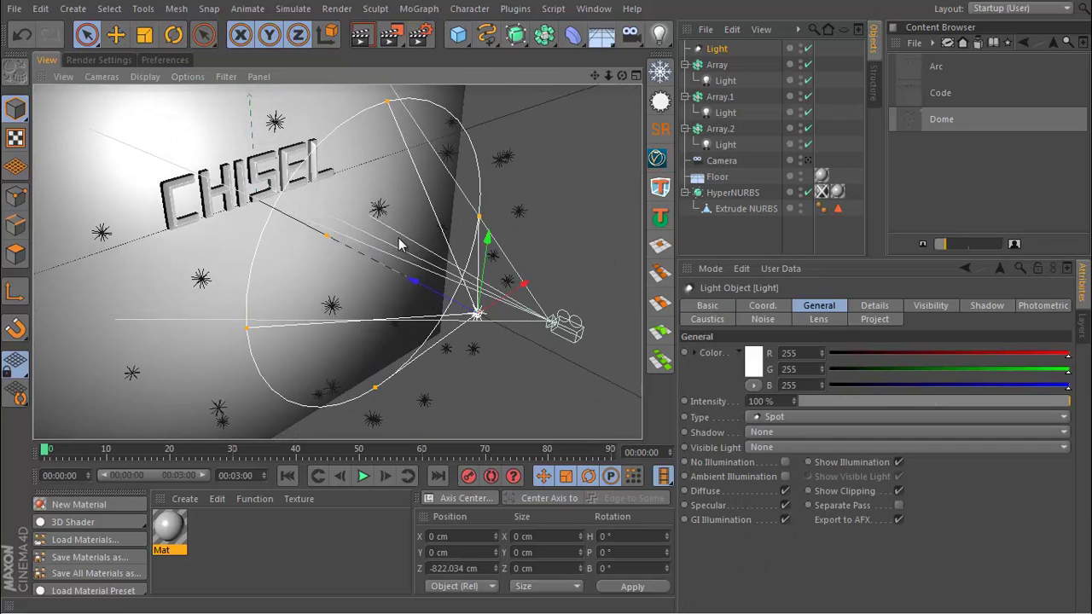
pyautogui.keyDown('alt'); pyautogui.moveTo(405, 253); pyautogui.dragTo(608, 293); pyautogui.keyUp('alt')
# Give the spotlight Inverse Square Clamped falloff with a radius of about 836 cm
pyautogui.click(879, 307)
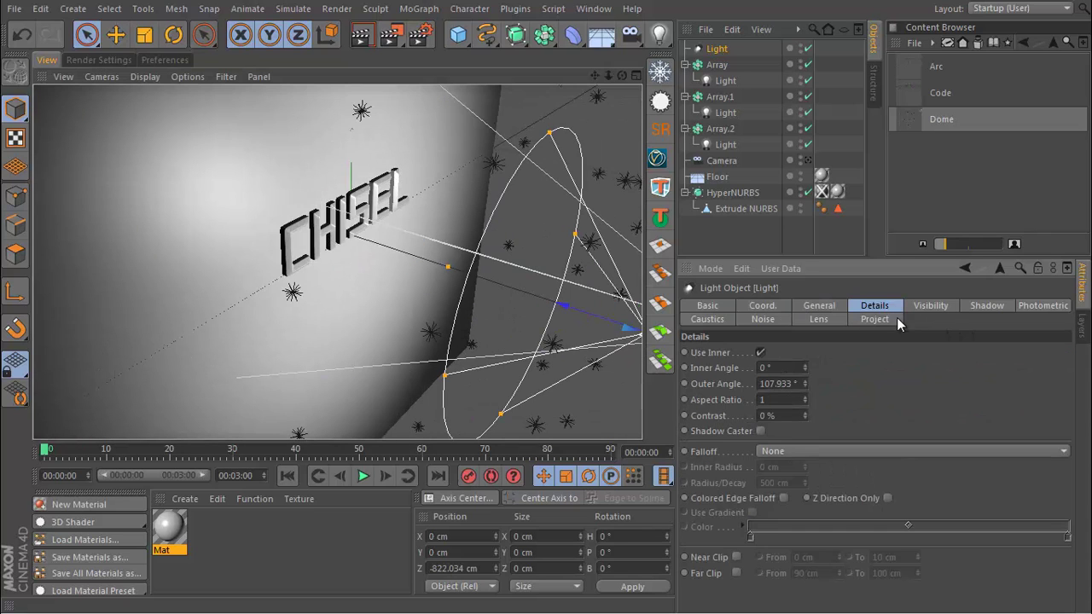
pyautogui.click(785, 451)
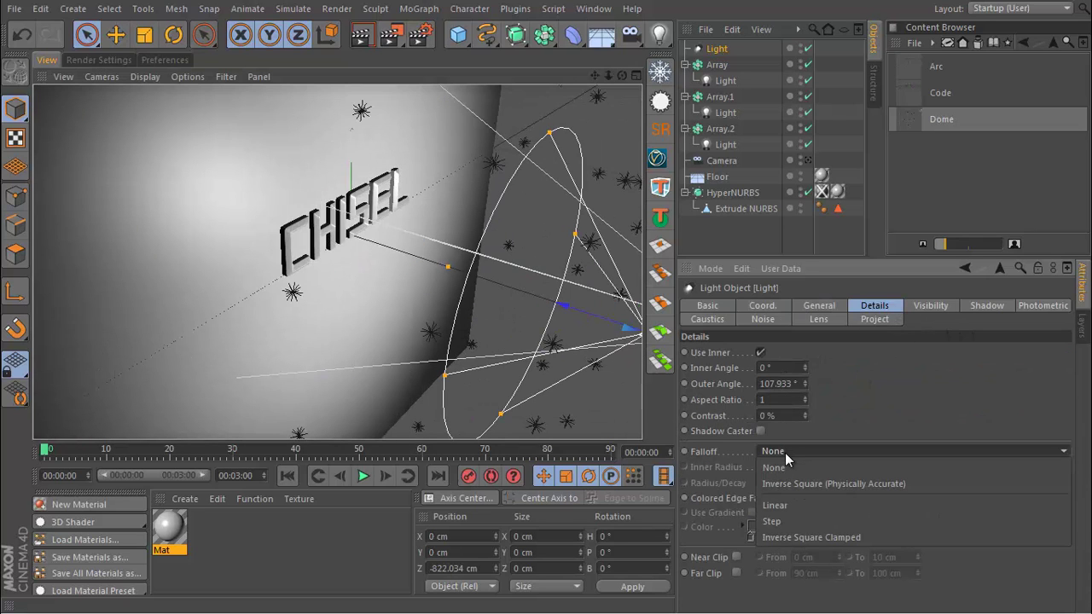
pyautogui.click(781, 504)
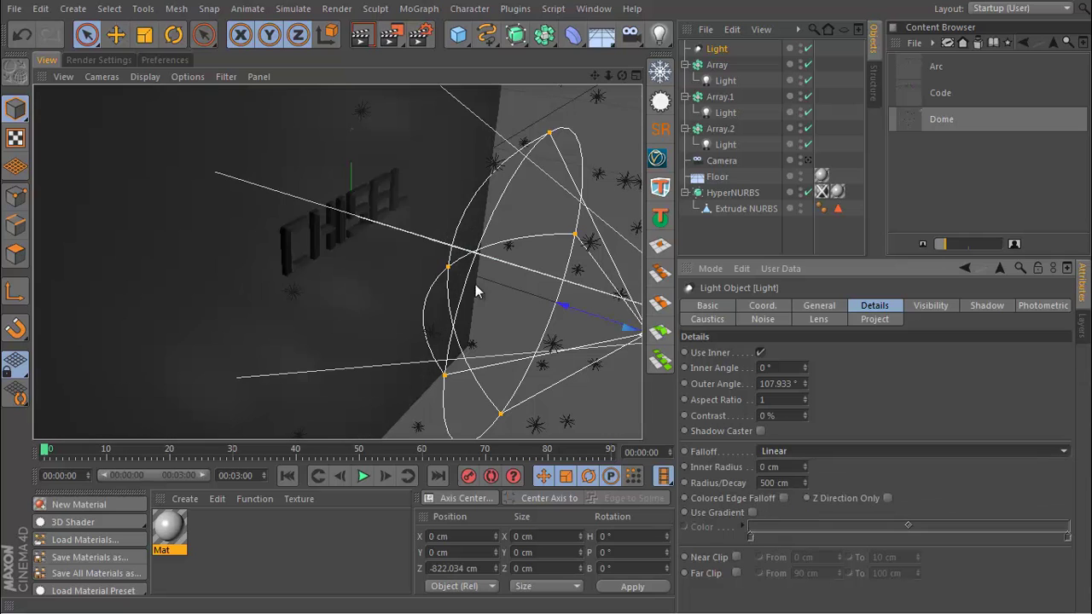
pyautogui.moveTo(447, 271); pyautogui.dragTo(286, 232)
pyautogui.click(823, 450)
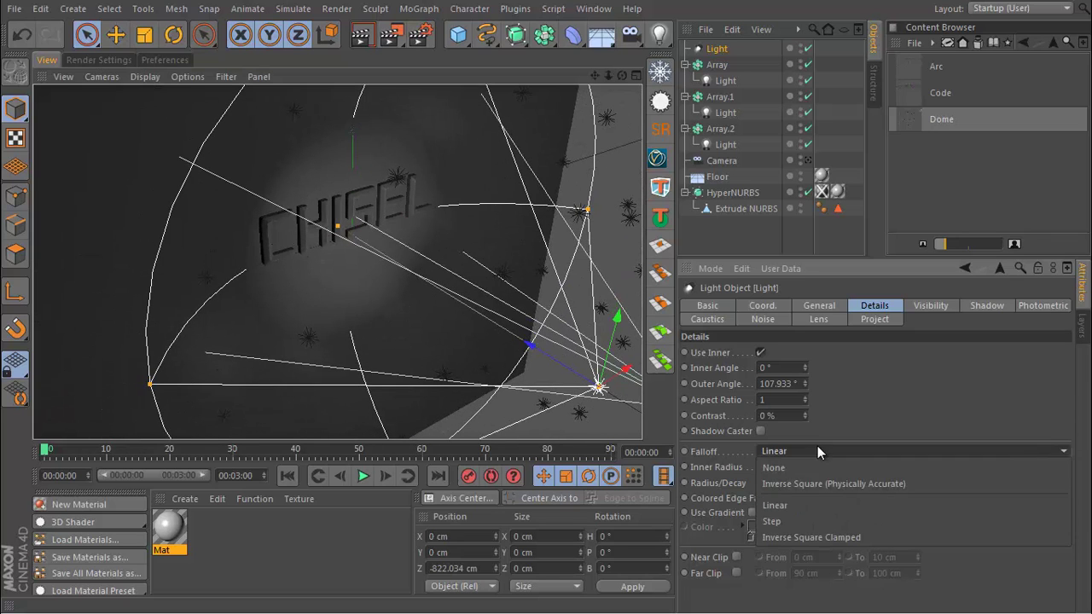
pyautogui.click(793, 535)
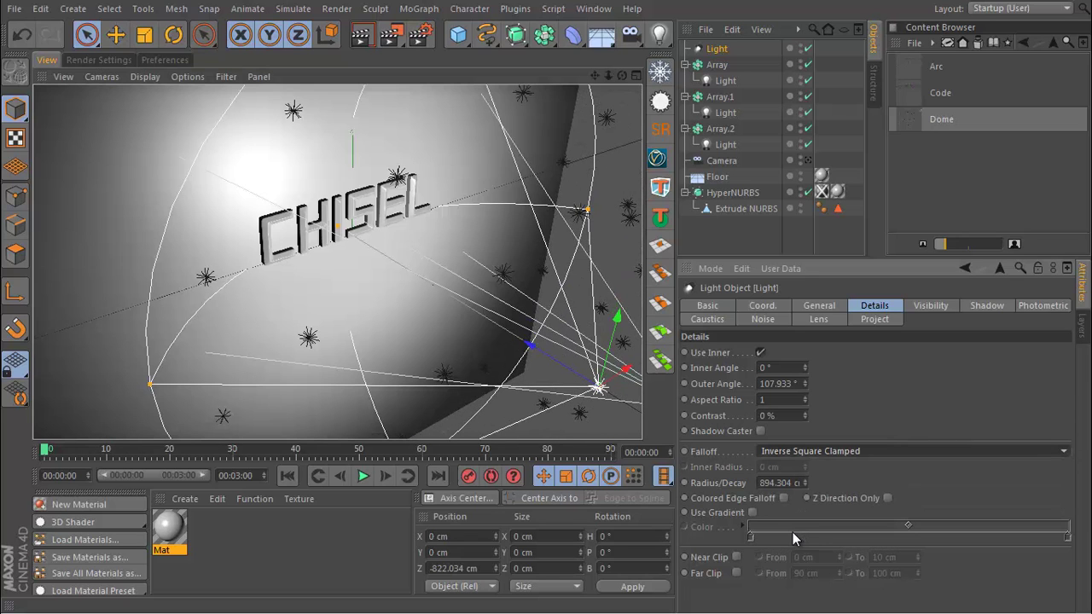
pyautogui.keyDown('alt'); pyautogui.moveTo(536, 366); pyautogui.dragTo(80, 183); pyautogui.keyUp('alt')
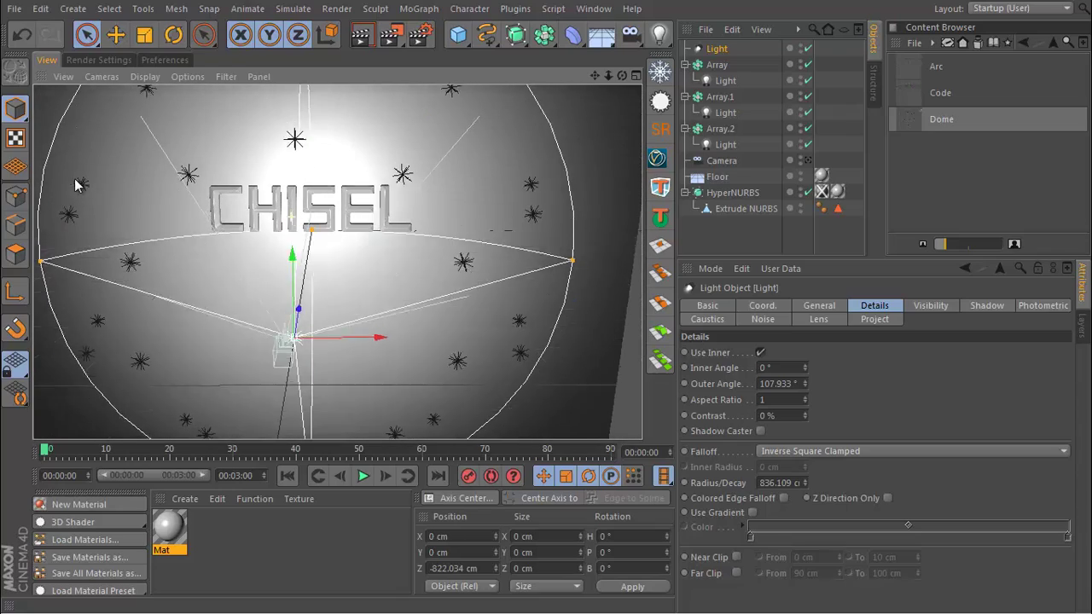
# Set the spotlight's intensity to 35%
pyautogui.click(819, 305)
pyautogui.click(772, 401)
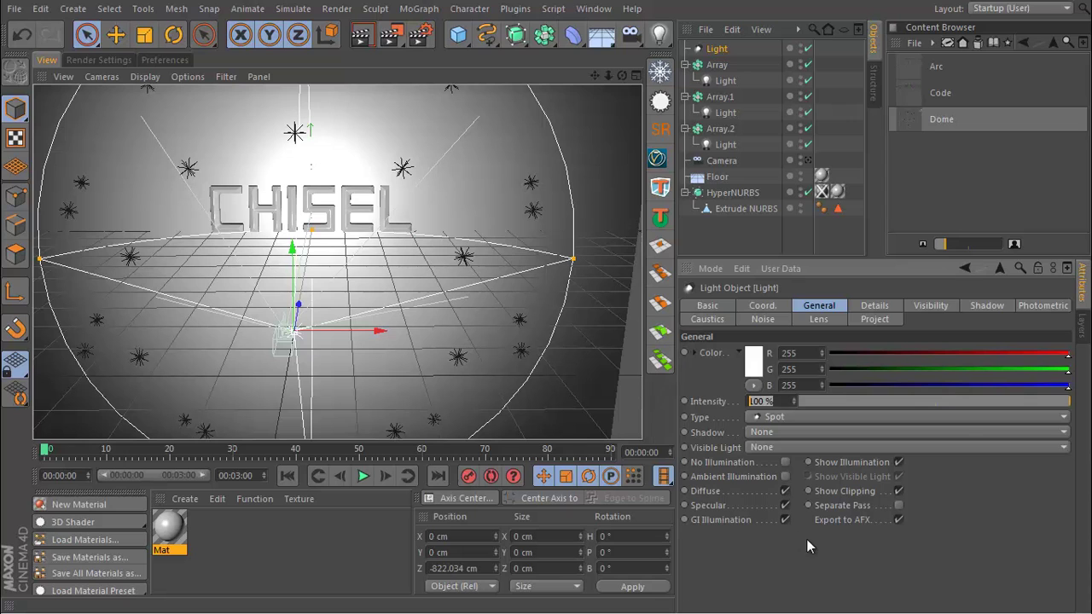
pyautogui.write('35')
pyautogui.press('Return')
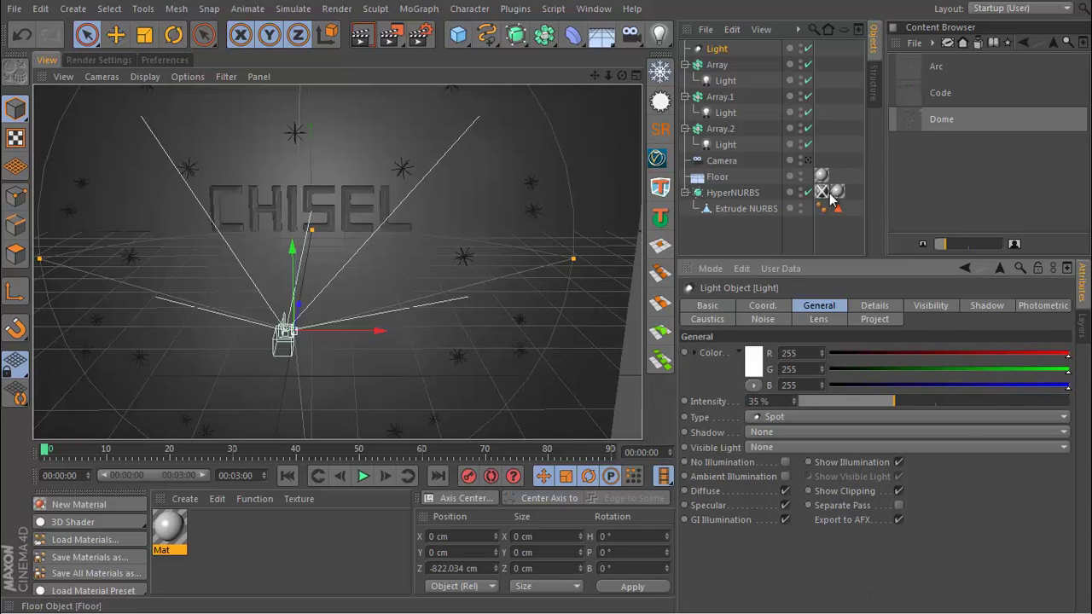
# Set the spotlight's contrast to 50% and render through the scene camera
pyautogui.click(874, 306)
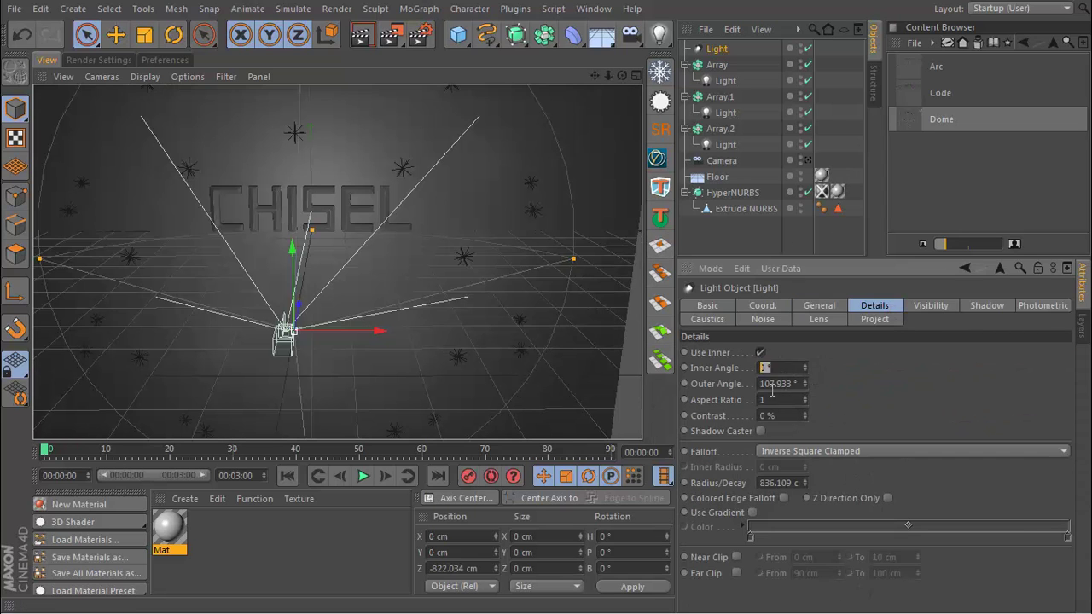
pyautogui.click(768, 416)
pyautogui.write('50')
pyautogui.press('Return')
pyautogui.click(807, 160)
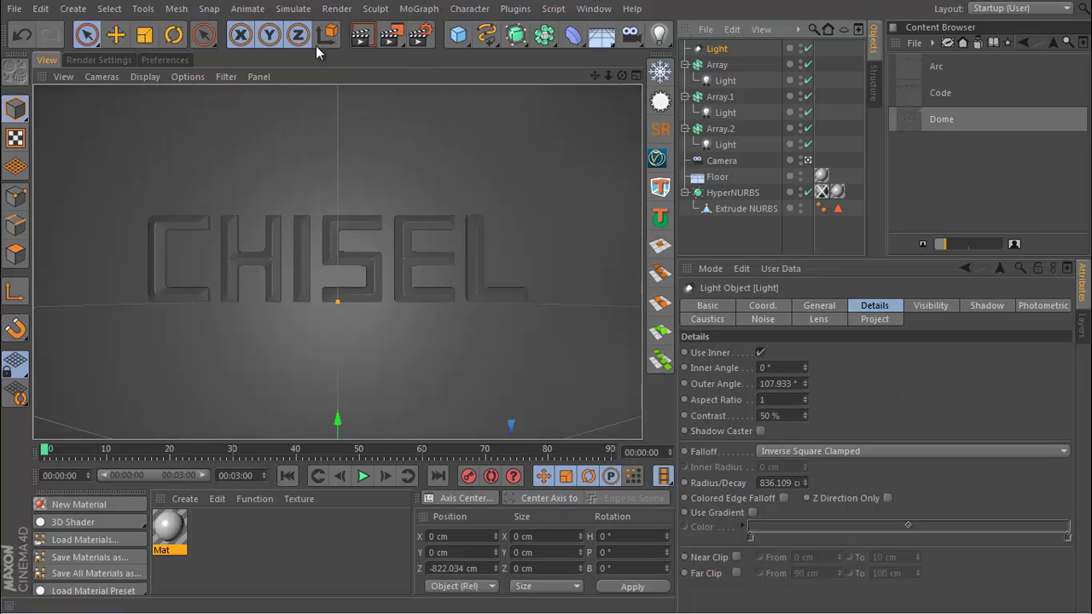
pyautogui.click(353, 38)
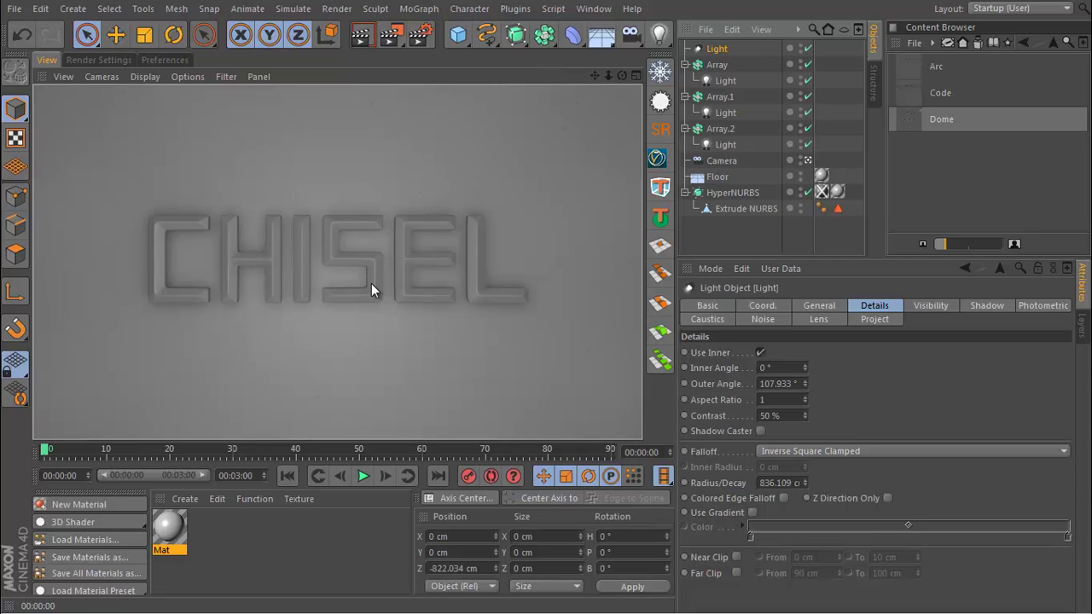
# Add an omni Light.1 and place it high up to the right of the text
pyautogui.click(807, 161)
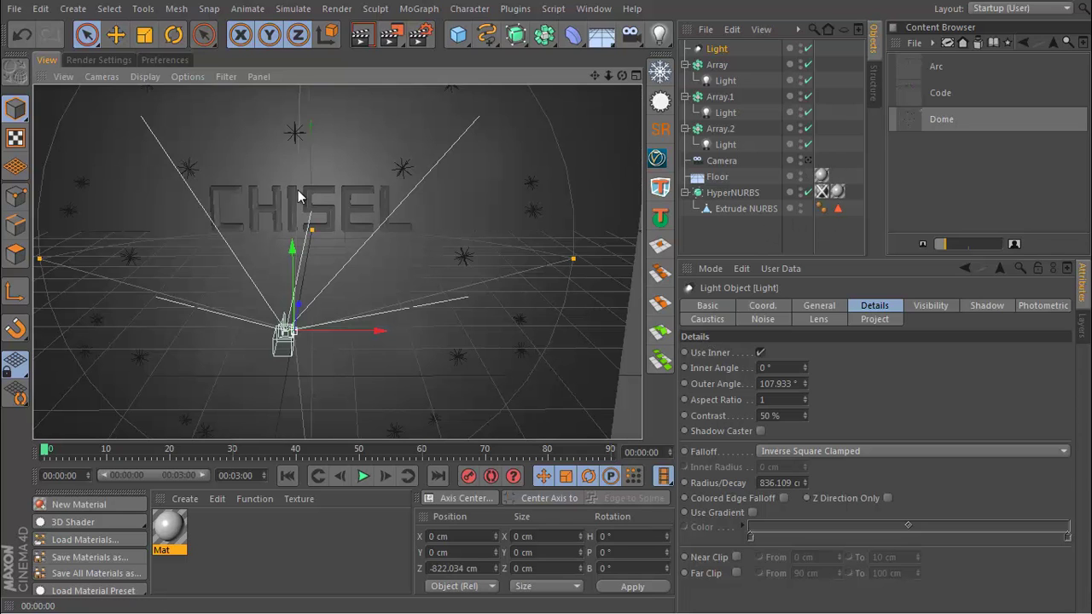
pyautogui.keyDown('alt'); pyautogui.moveTo(307, 209); pyautogui.dragTo(328, 271); pyautogui.keyUp('alt')
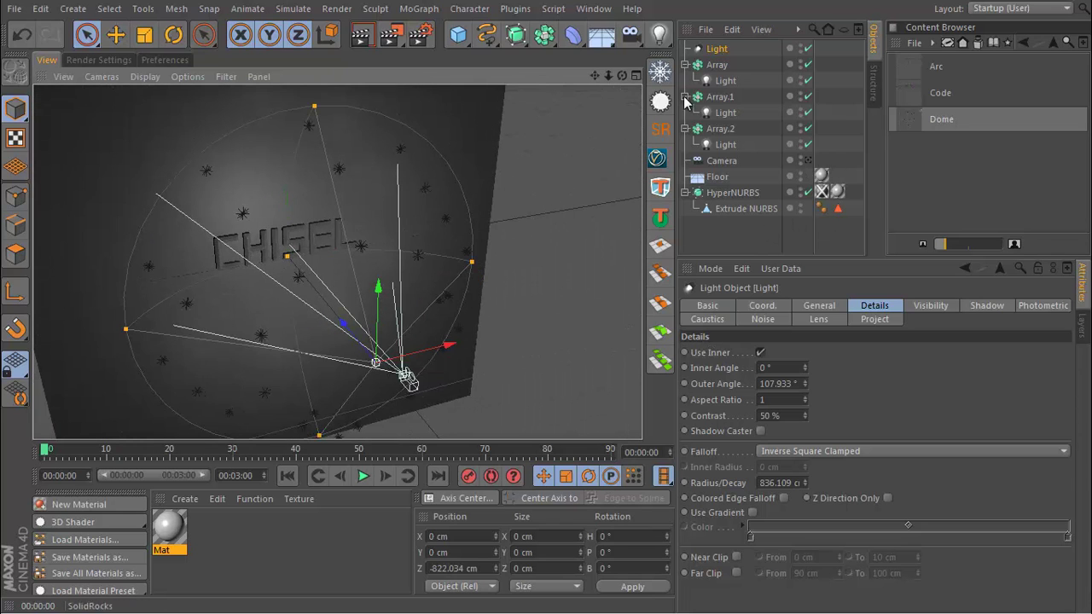
pyautogui.click(659, 34)
pyautogui.keyDown('alt'); pyautogui.moveTo(618, 88); pyautogui.dragTo(369, 208); pyautogui.keyUp('alt')
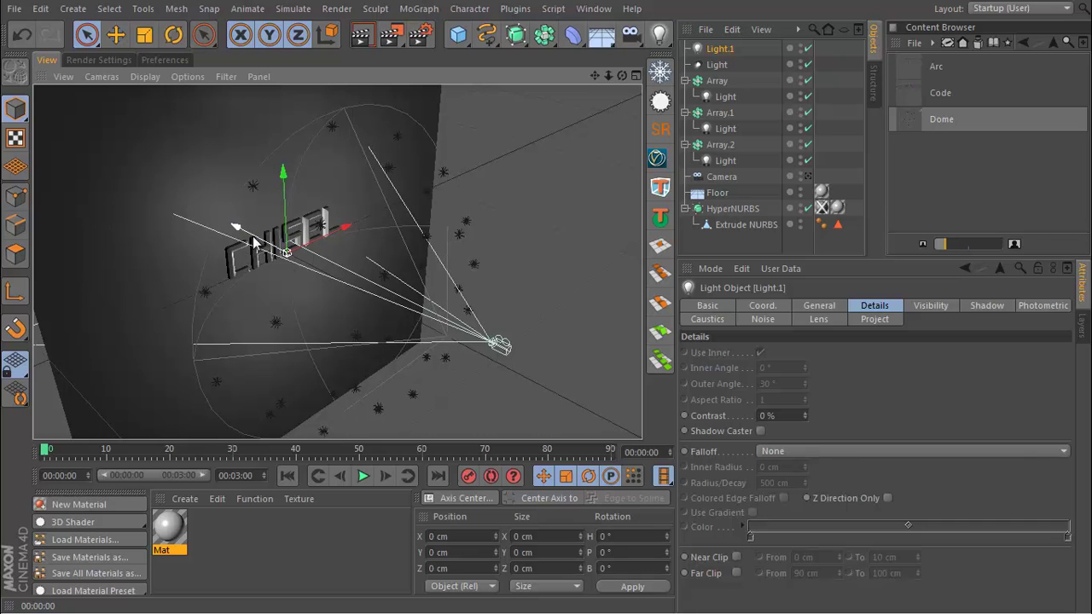
pyautogui.moveTo(252, 235); pyautogui.dragTo(286, 214)
pyautogui.moveTo(286, 175); pyautogui.dragTo(300, 70)
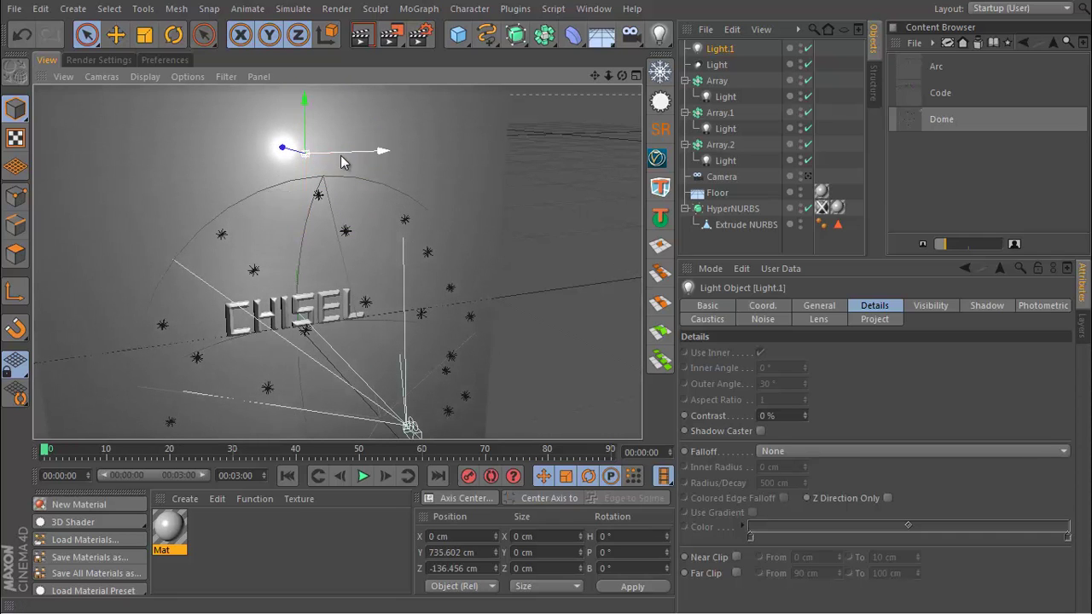
pyautogui.moveTo(341, 161); pyautogui.dragTo(515, 157)
pyautogui.keyDown('alt'); pyautogui.moveTo(465, 239); pyautogui.dragTo(325, 258); pyautogui.keyUp('alt')
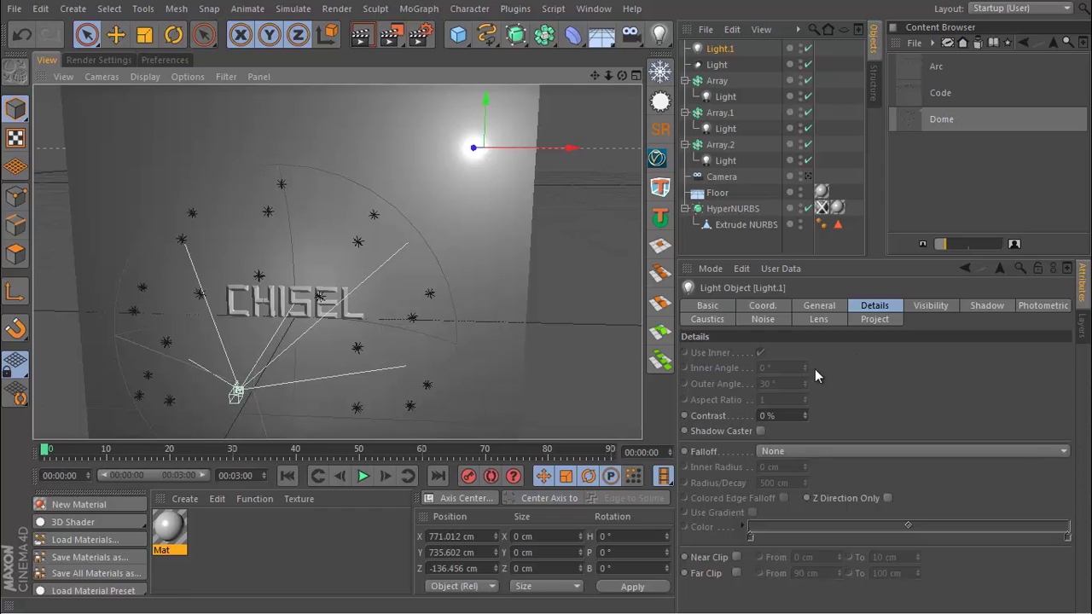
# Set Light.1's shadow type to Area
pyautogui.click(819, 306)
pyautogui.click(752, 432)
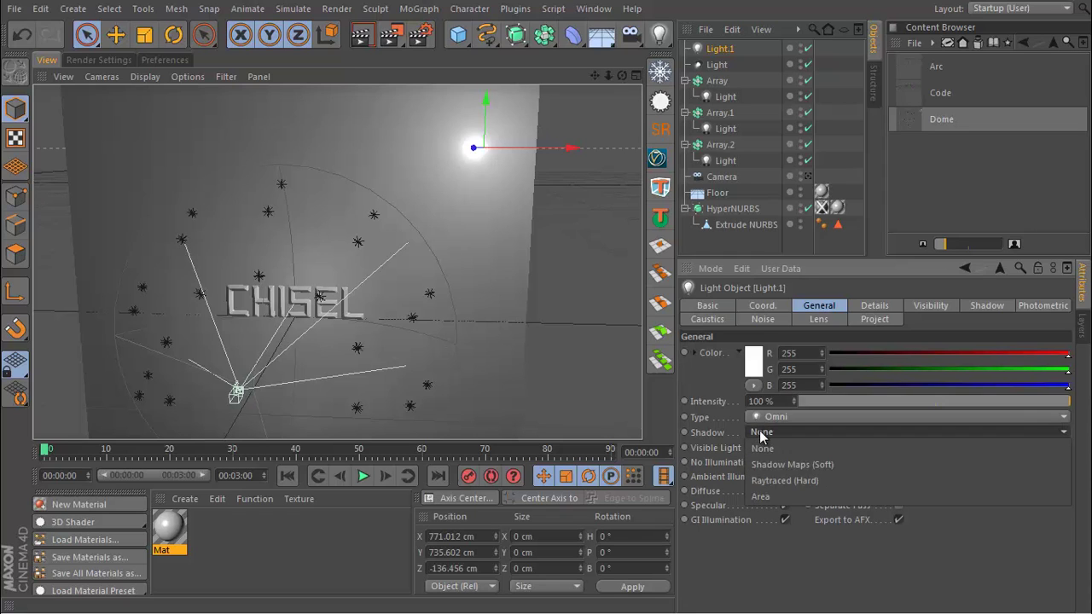
pyautogui.click(781, 498)
# Render the scene through the camera to check Light.1's area shadows
pyautogui.hotkey('ctrl', 'r')
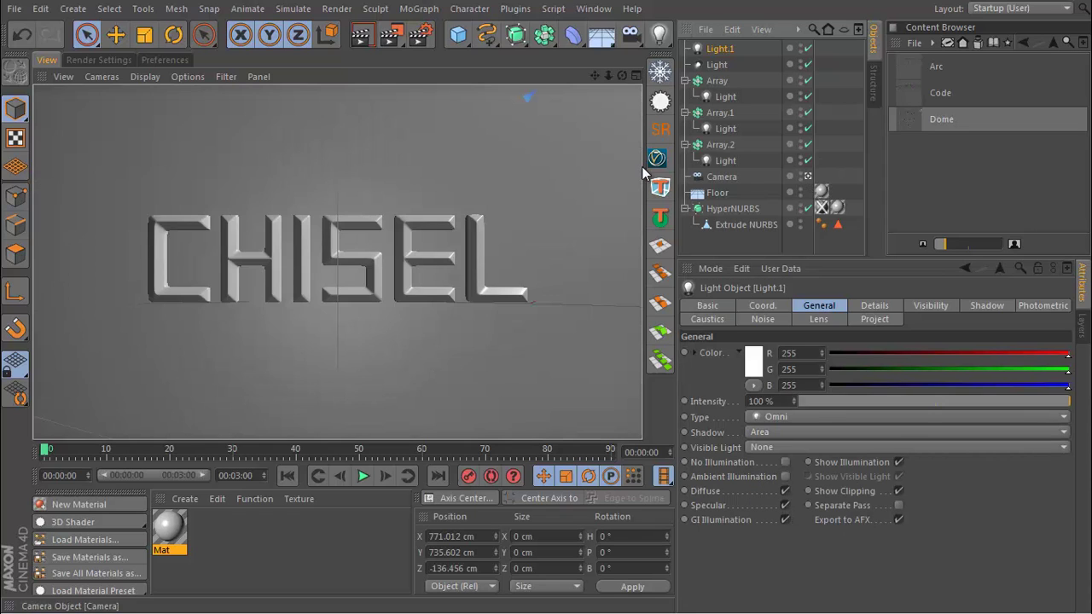
pyautogui.click(362, 35)
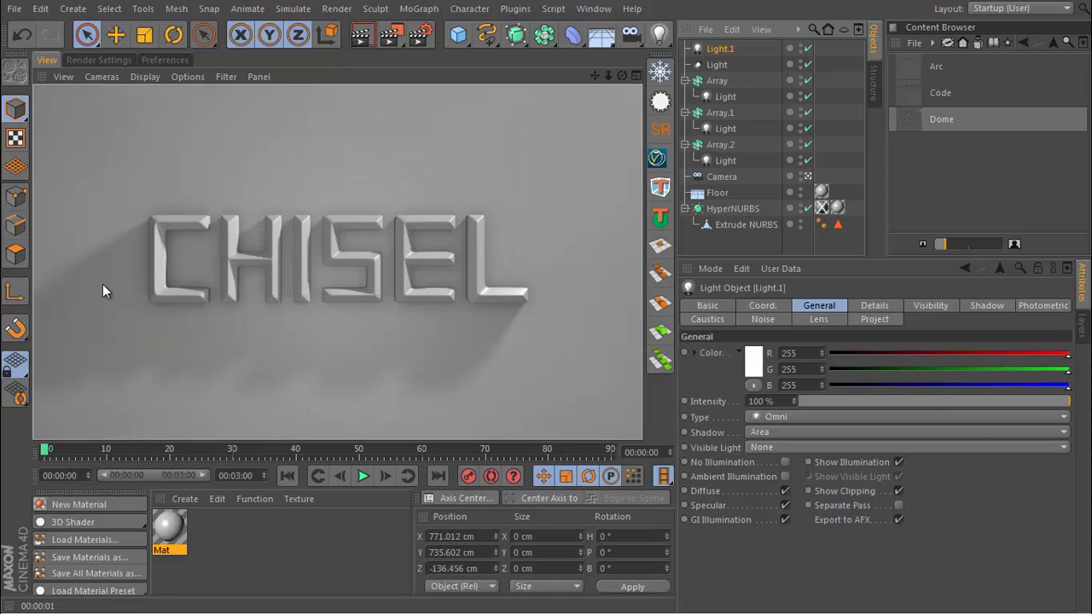
pyautogui.click(808, 176)
pyautogui.keyDown('alt'); pyautogui.moveTo(631, 222); pyautogui.dragTo(430, 133); pyautogui.keyUp('alt')
# Nudge Light.1 left to X 715.785 cm and raise its intensity to 125%
pyautogui.moveTo(498, 132); pyautogui.dragTo(490, 133)
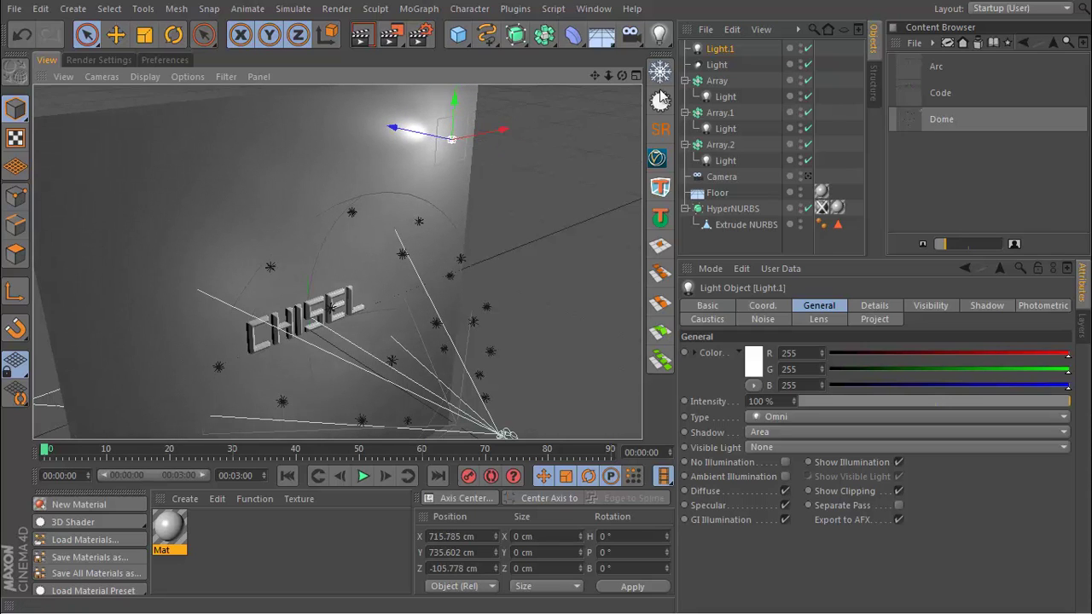
pyautogui.click(806, 177)
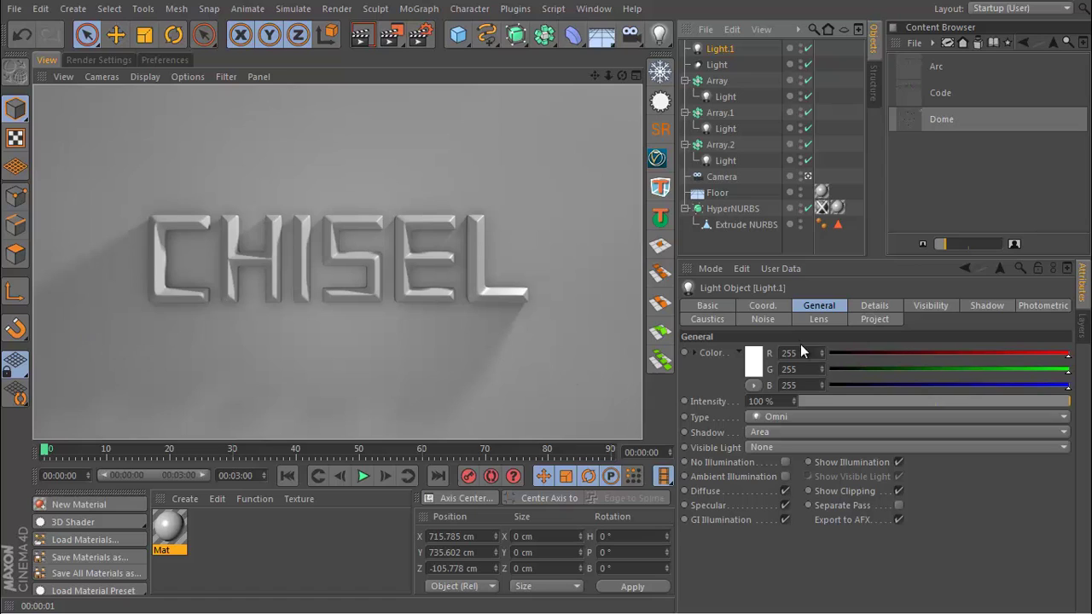
pyautogui.click(792, 401)
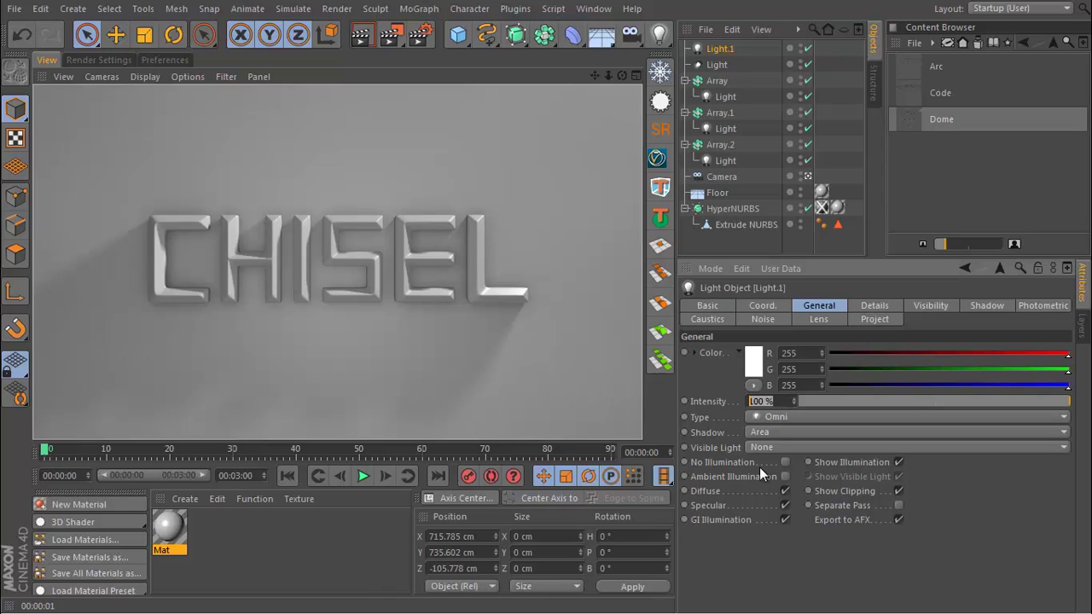
# Set Light.1's intensity to 125% and its Details contrast to 35%
pyautogui.write('125')
pyautogui.press('Return')
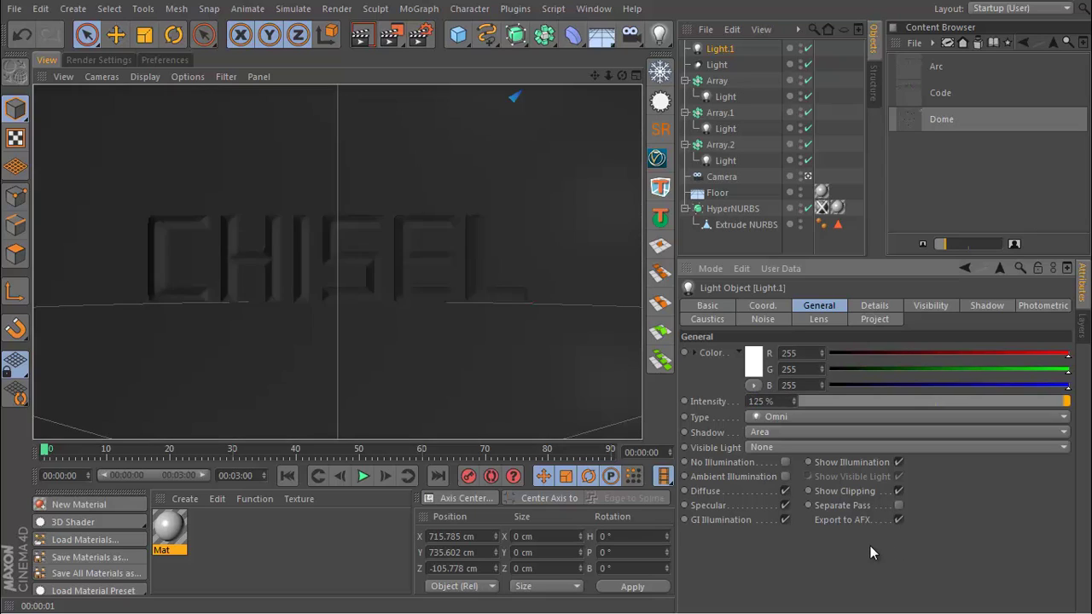
pyautogui.click(876, 305)
pyautogui.click(798, 415)
pyautogui.write('35')
pyautogui.press('Return')
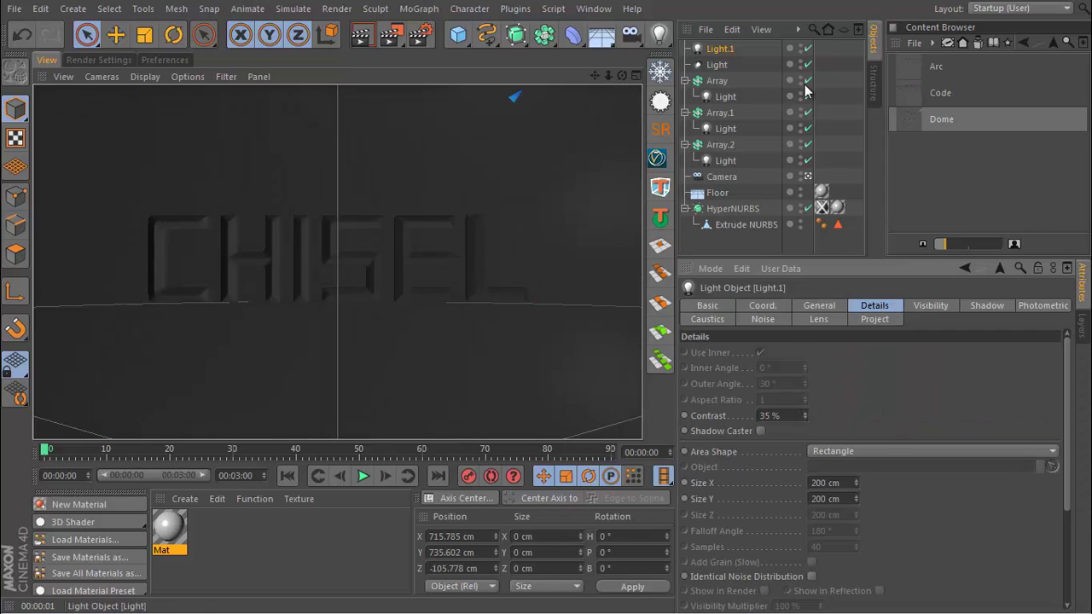
# Render the viewport to check the soft shadows, then orbit the perspective view around CHISEL
pyautogui.click(367, 42)
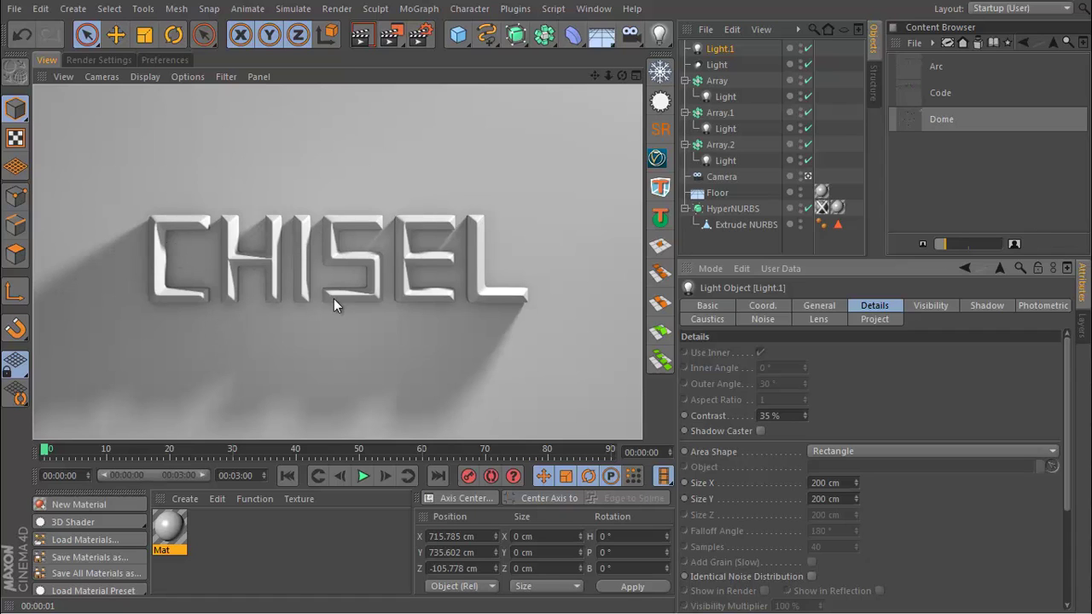
pyautogui.click(636, 75)
pyautogui.click(331, 77)
pyautogui.scroll(-3, 279, 278)
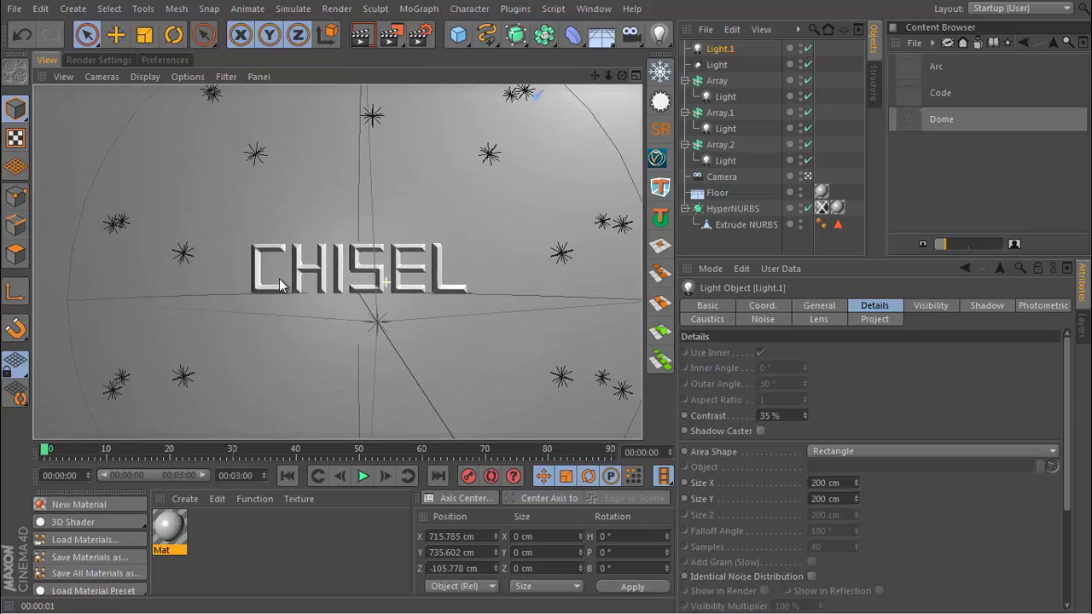
pyautogui.keyDown('alt'); pyautogui.moveTo(283, 278); pyautogui.dragTo(319, 295); pyautogui.keyUp('alt')
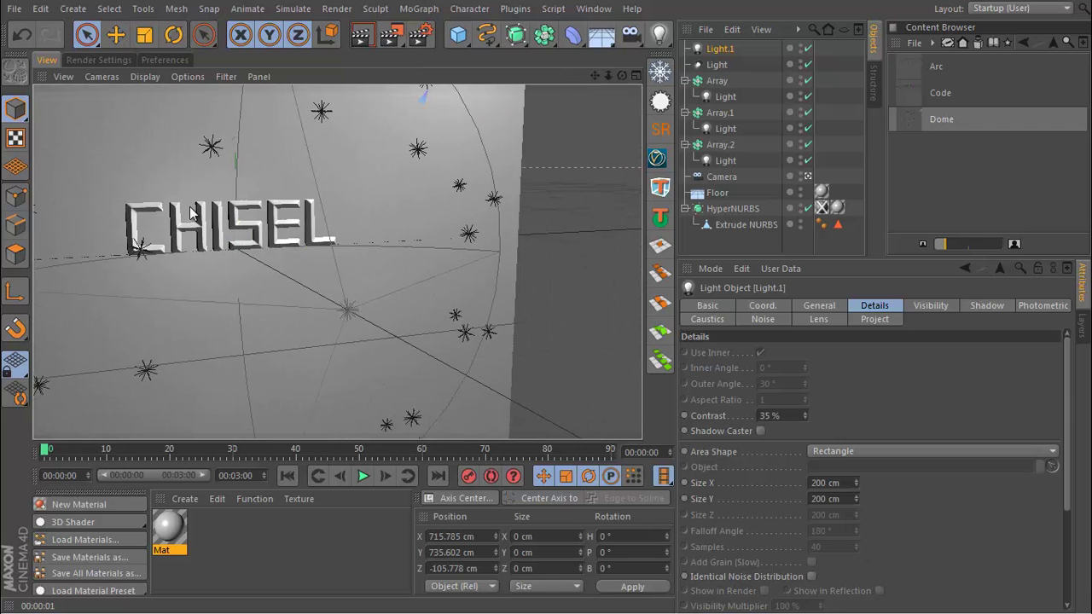